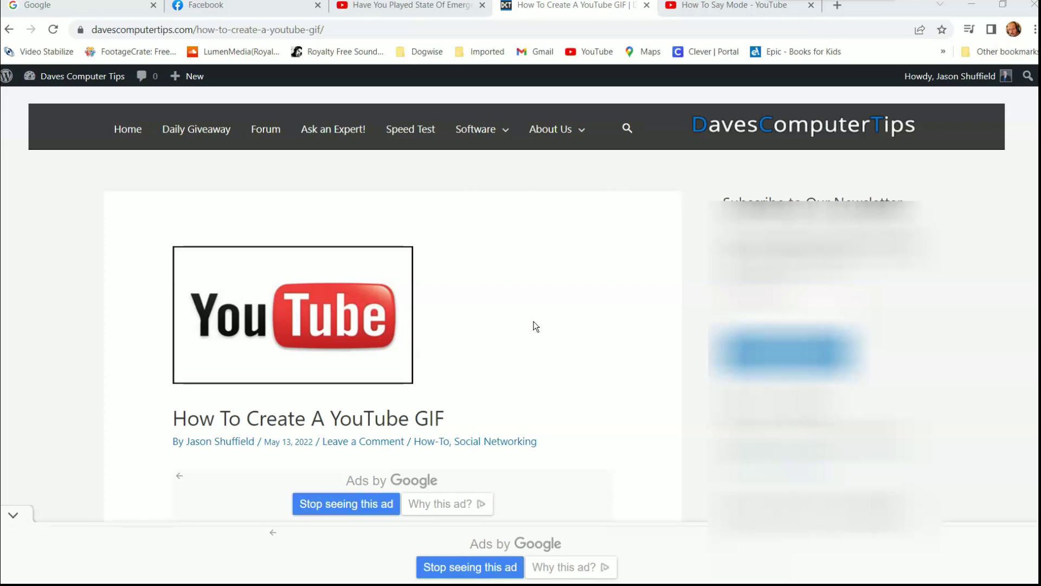
Scroll through the GIF article, then switch to the 'Have You Played State Of Emergency' YouTube tab.
{"action": "scroll", "coordinate": [620, 289], "scroll_direction": "down", "scroll_amount": 8}
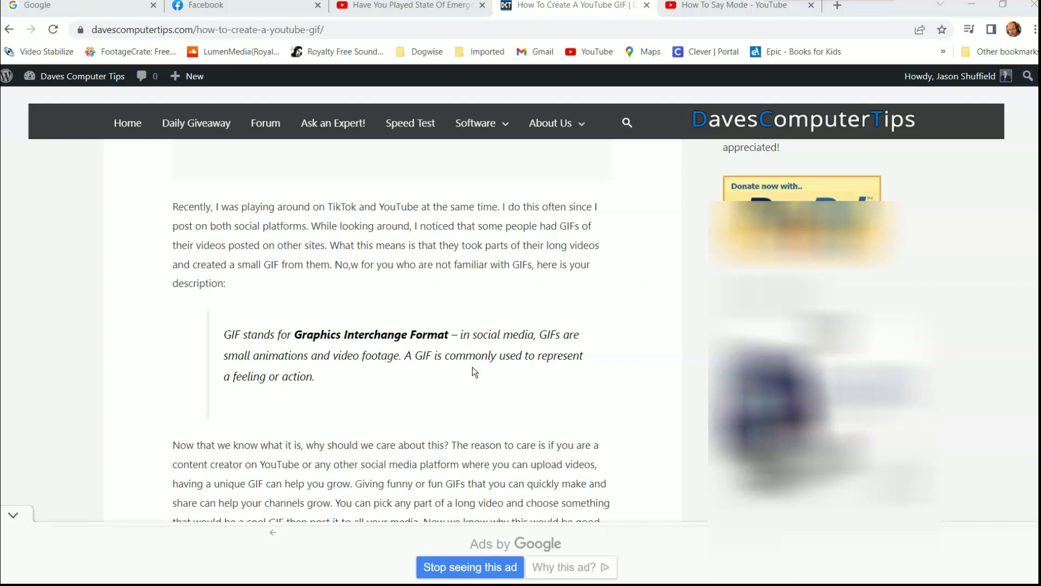
{"action": "scroll", "coordinate": [473, 366], "scroll_direction": "up", "scroll_amount": 8}
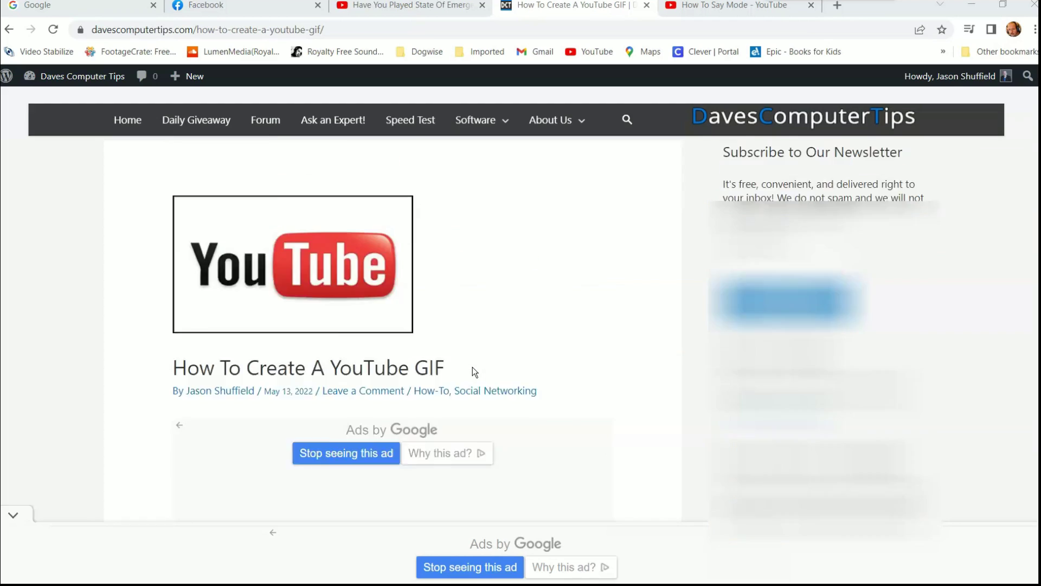
{"action": "left_click", "coordinate": [508, 362]}
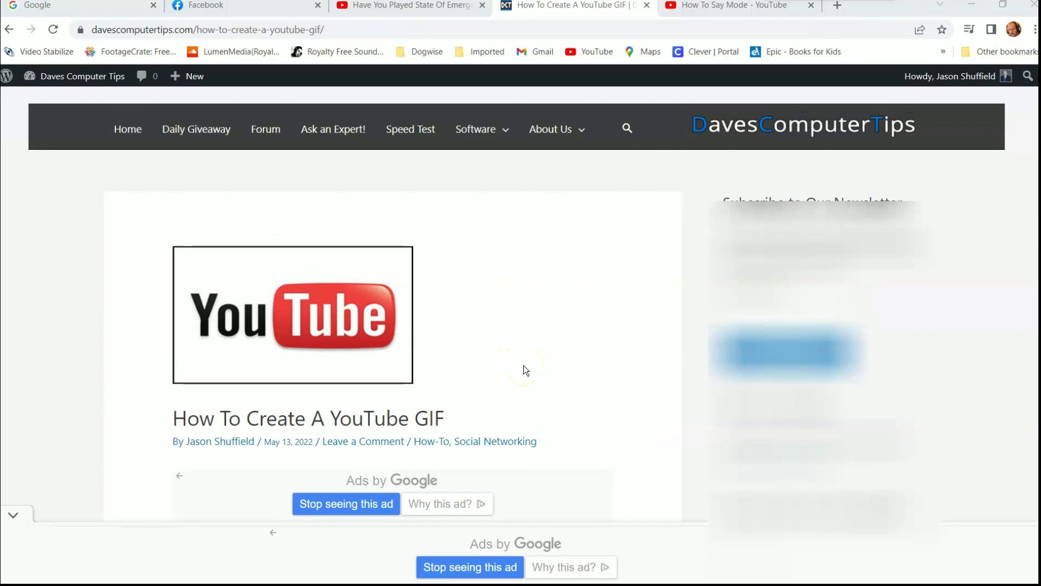
{"action": "left_click", "coordinate": [394, 12]}
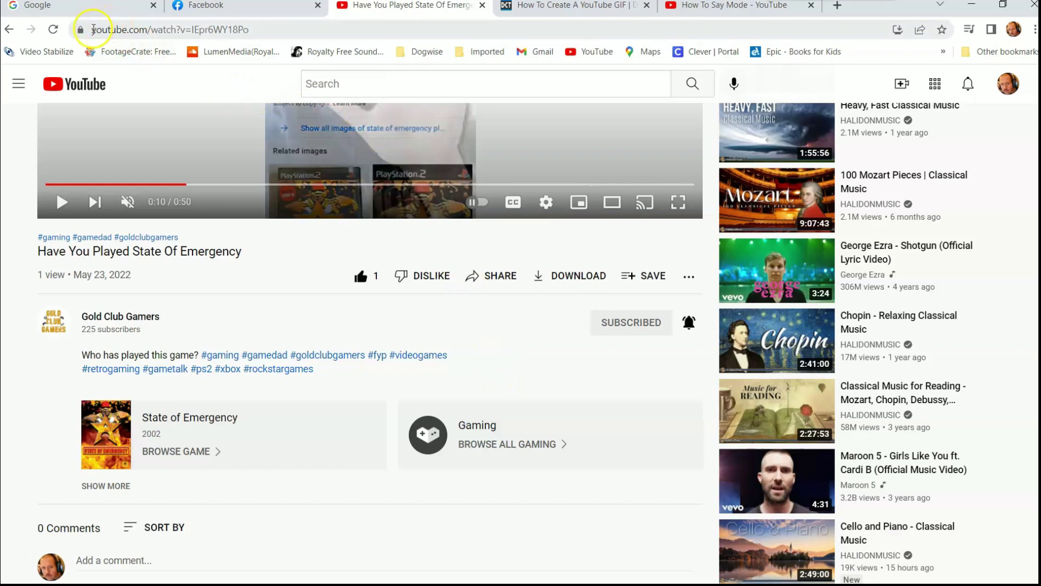
Insert 'gif' into the video URL so gifyoutube.com opens it in the GIF editor.
{"action": "left_click", "coordinate": [348, 32]}
{"action": "left_click", "coordinate": [349, 32]}
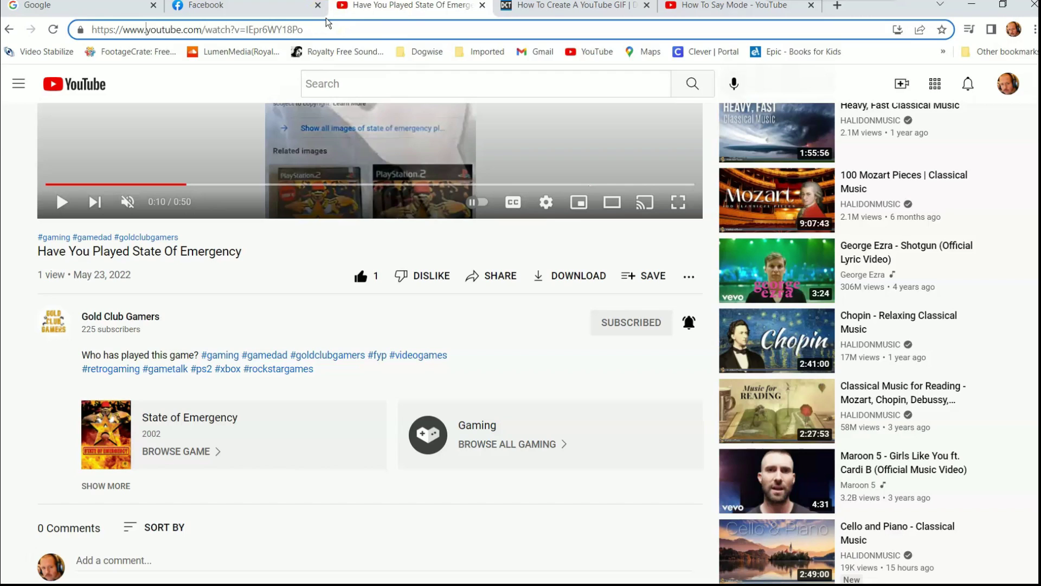
{"action": "type", "text": "gif"}
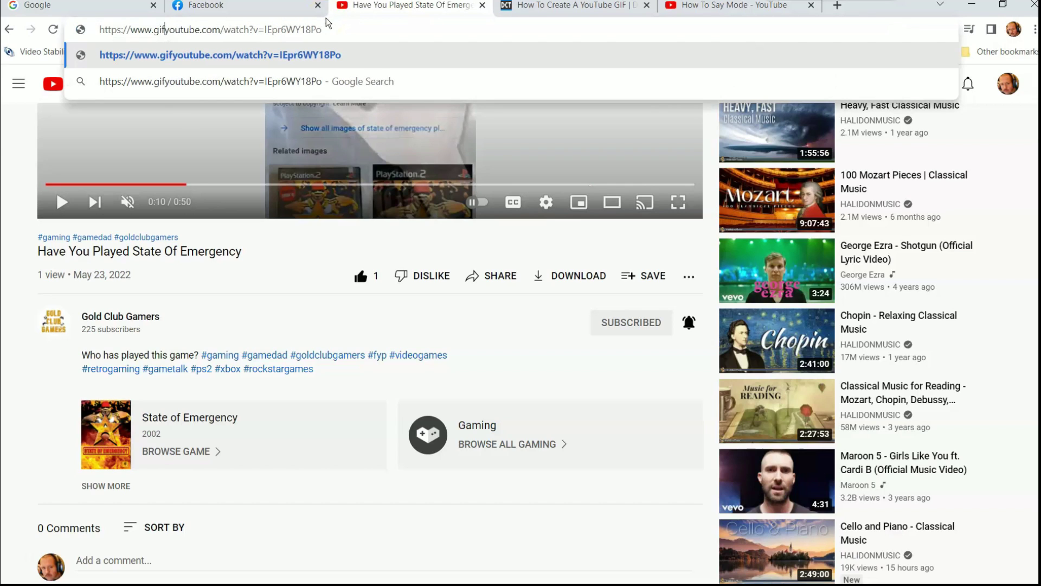
{"action": "key", "text": "Return"}
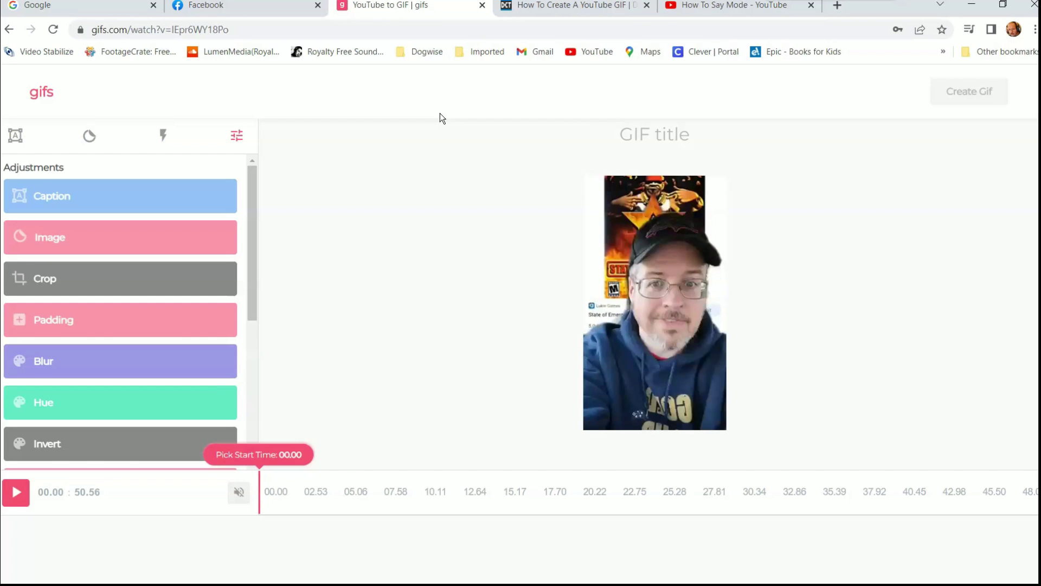
Drag the clip start marker along the timeline, moving the start from 05.40 to 22.52.
{"action": "mouse_move", "coordinate": [440, 113]}
{"action": "left_mouse_down"}
{"action": "mouse_move", "coordinate": [425, 140]}
{"action": "mouse_move", "coordinate": [343, 178]}
{"action": "left_mouse_up"}
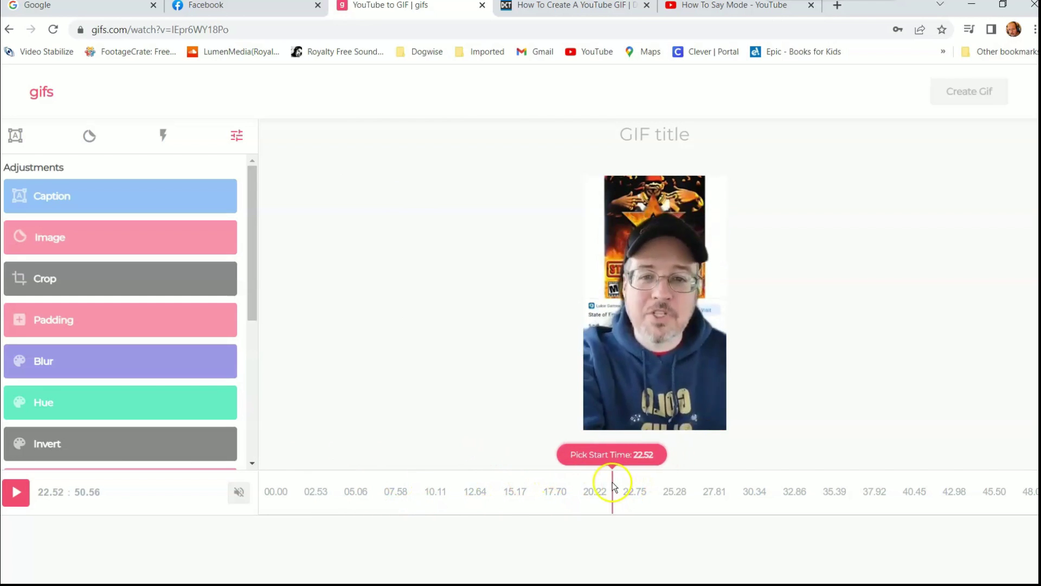
Adjust and preview the timeline clip until it runs from 21.84 to 23.92 seconds.
{"action": "left_click", "coordinate": [587, 482]}
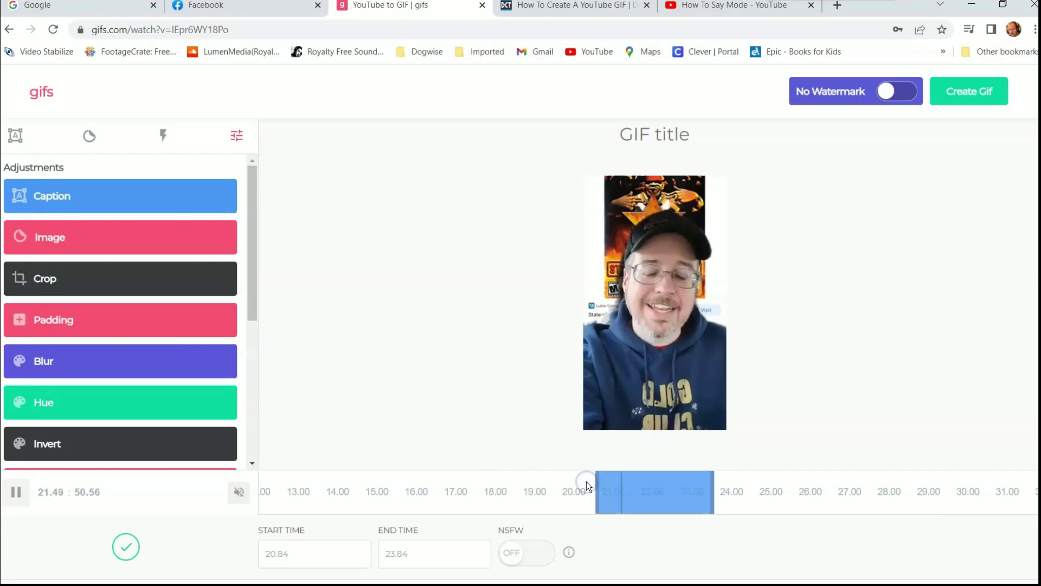
{"action": "left_click_drag", "start_coordinate": [627, 489], "coordinate": [664, 480]}
{"action": "left_click", "coordinate": [523, 485]}
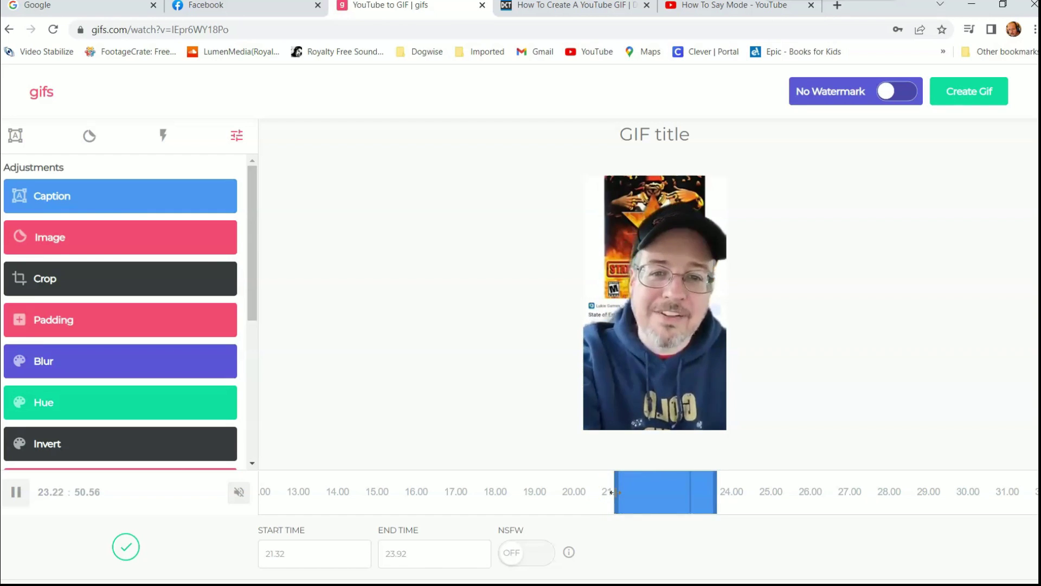
{"action": "left_click_drag", "start_coordinate": [612, 492], "coordinate": [634, 486]}
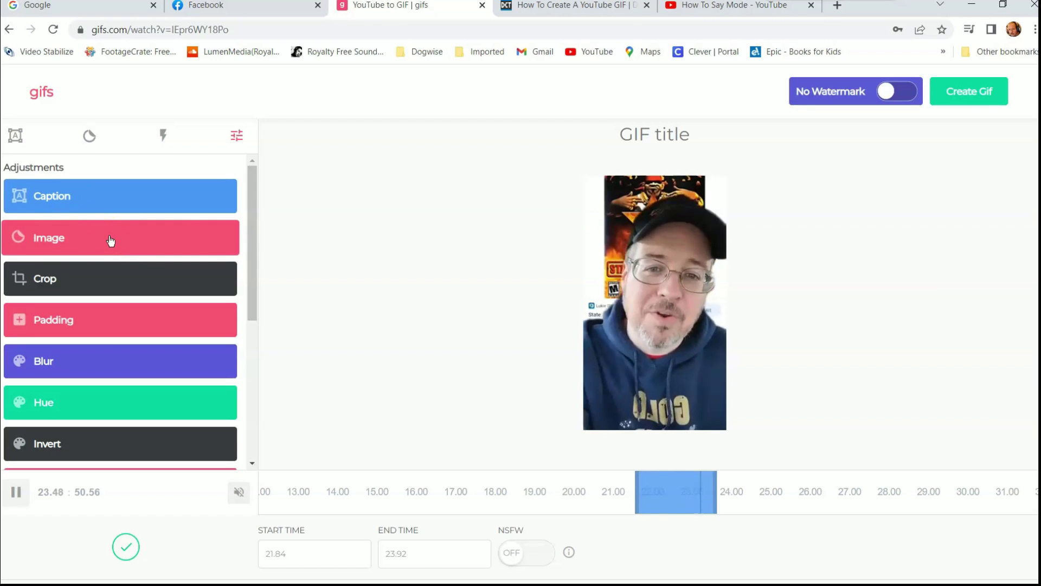
{"action": "left_click", "coordinate": [70, 279]}
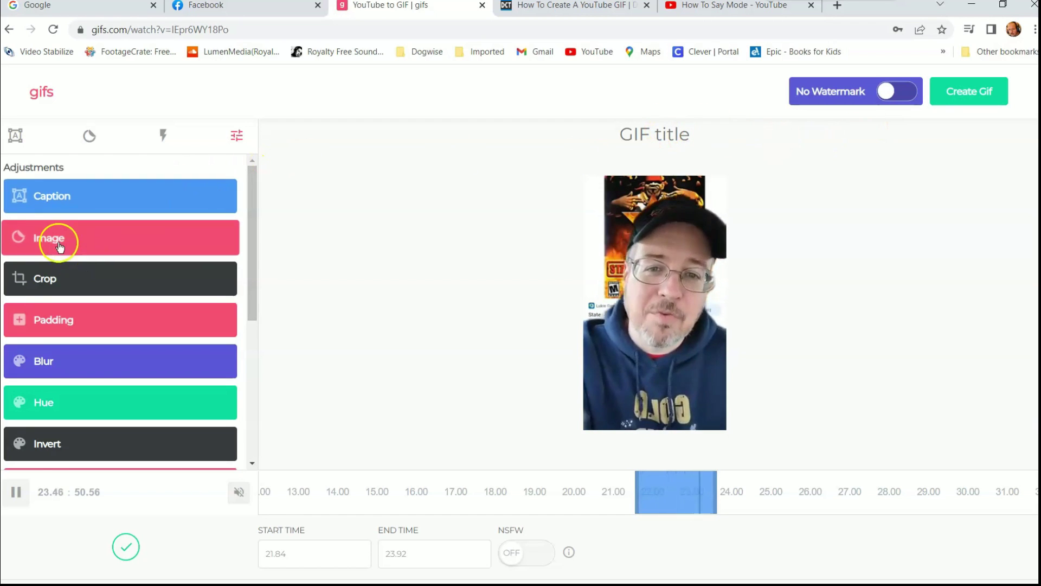
Add a white 'GCG' Impact caption at the bottom with slightly lowered opacity, and save it.
{"action": "left_click", "coordinate": [46, 205]}
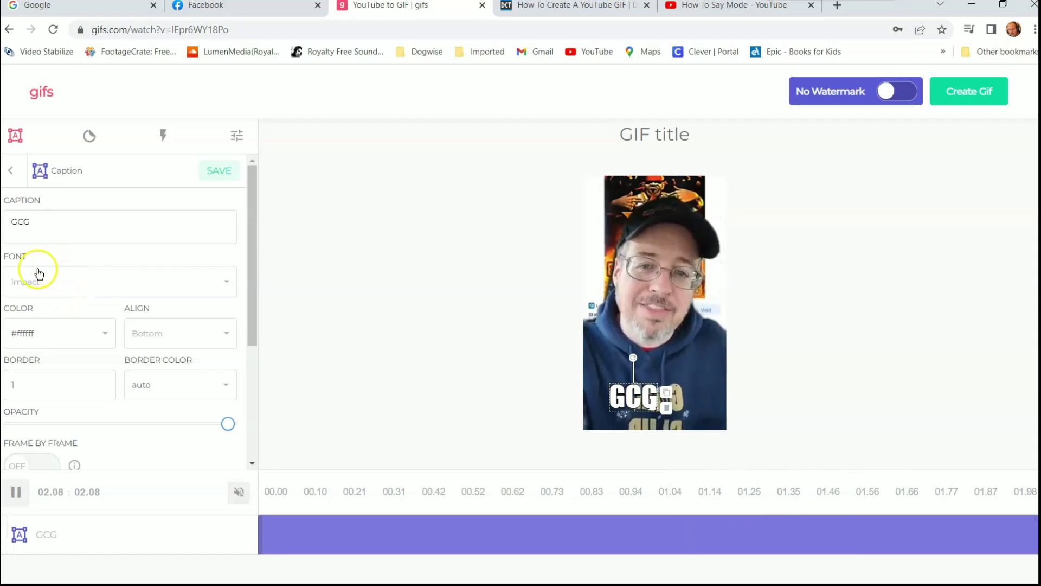
{"action": "left_click", "coordinate": [48, 284]}
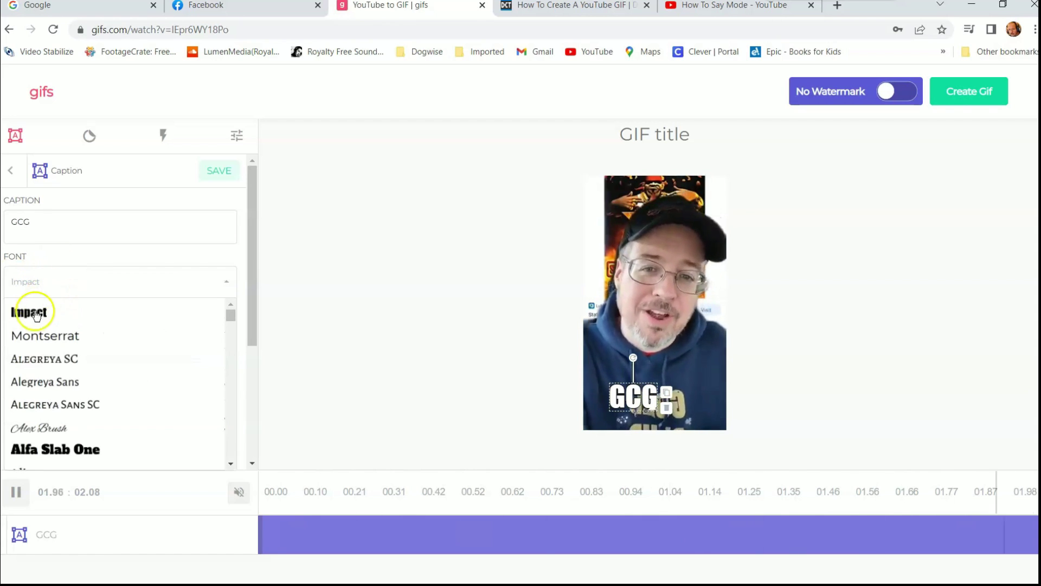
{"action": "left_click", "coordinate": [84, 280]}
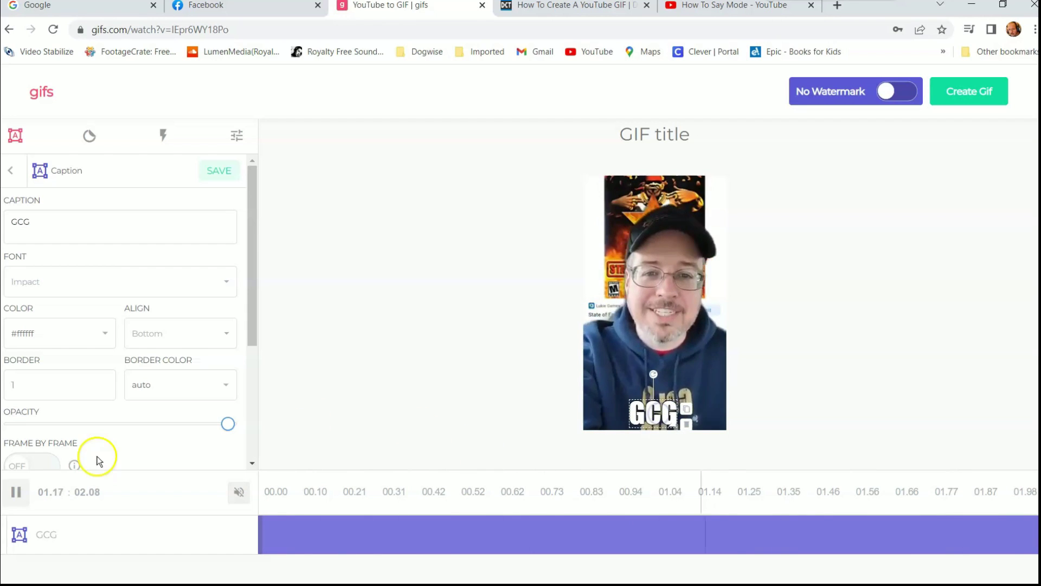
{"action": "left_click_drag", "start_coordinate": [249, 307], "coordinate": [254, 395]}
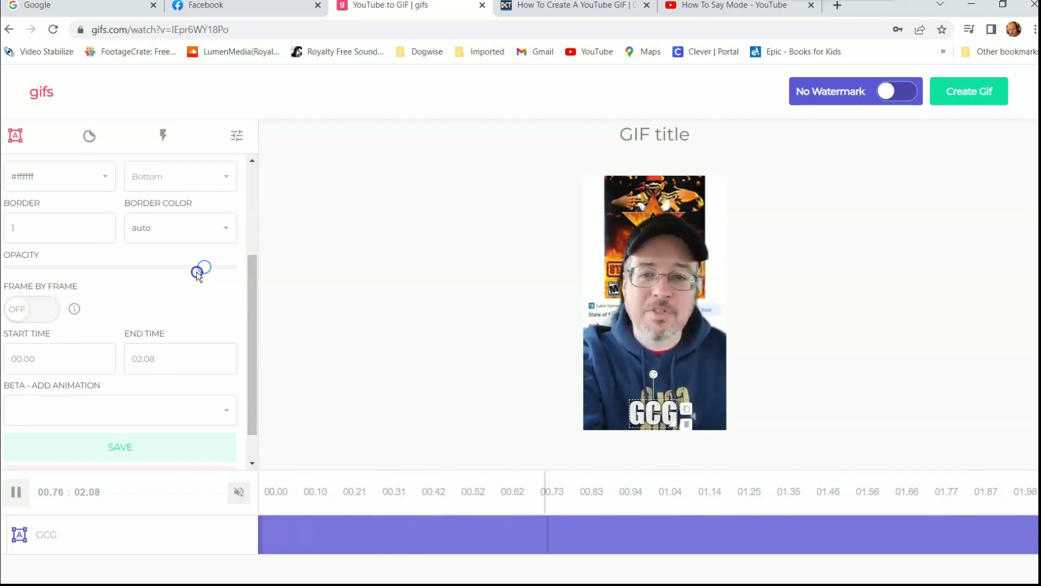
{"action": "left_click_drag", "start_coordinate": [178, 271], "coordinate": [191, 269]}
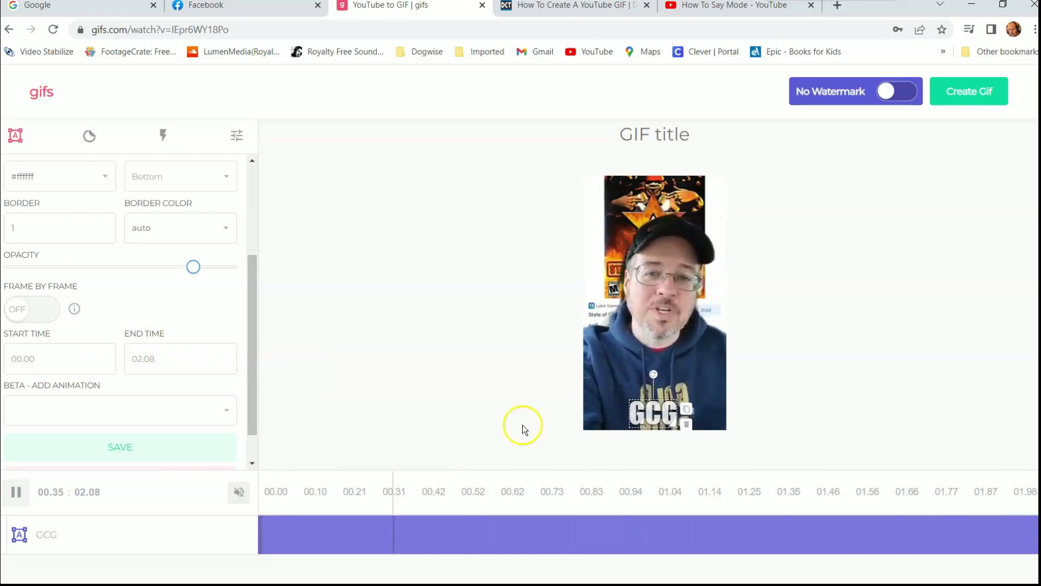
{"action": "left_click_drag", "start_coordinate": [256, 322], "coordinate": [256, 357]}
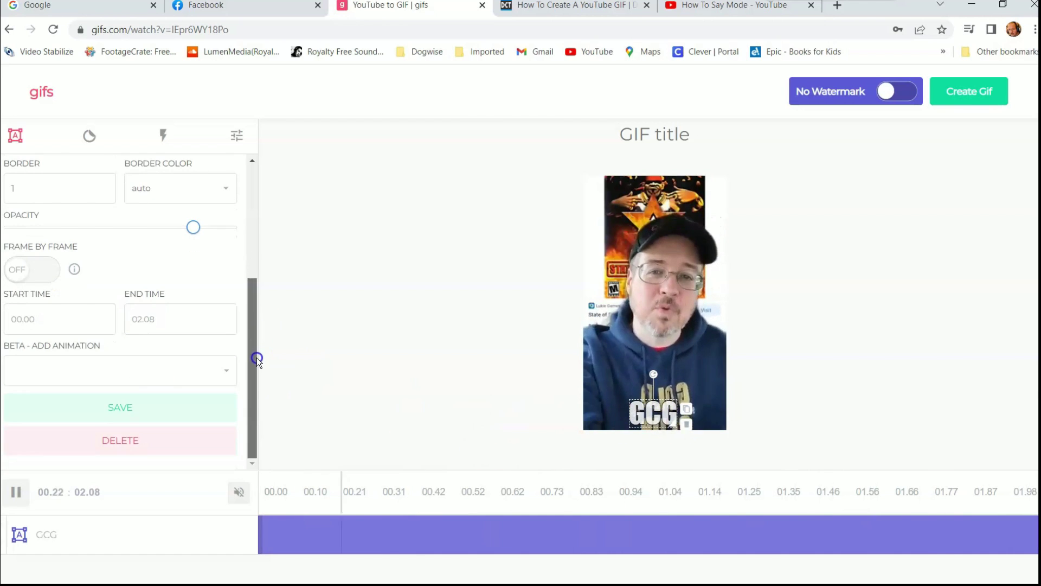
{"action": "left_click", "coordinate": [115, 407]}
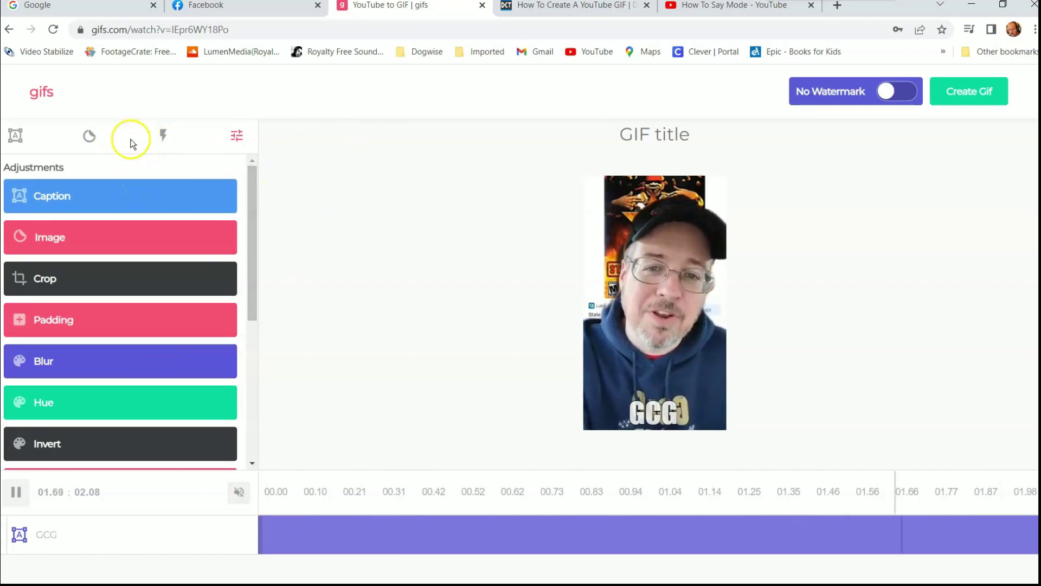
Browse My Stickers and Instant Effects, then open the eight-sticker Misc pack in the Image library.
{"action": "left_click", "coordinate": [93, 136]}
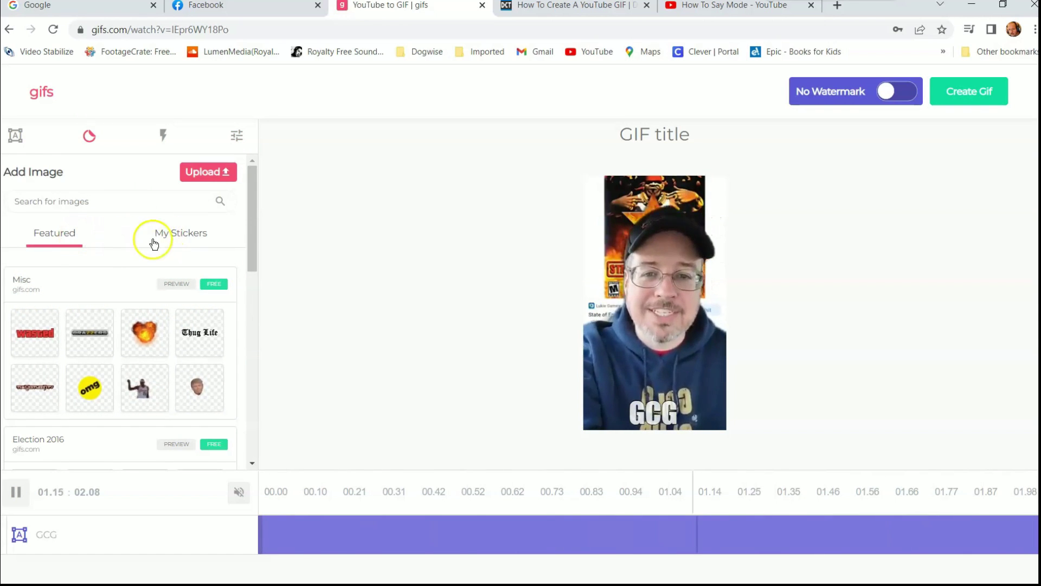
{"action": "left_click", "coordinate": [179, 232]}
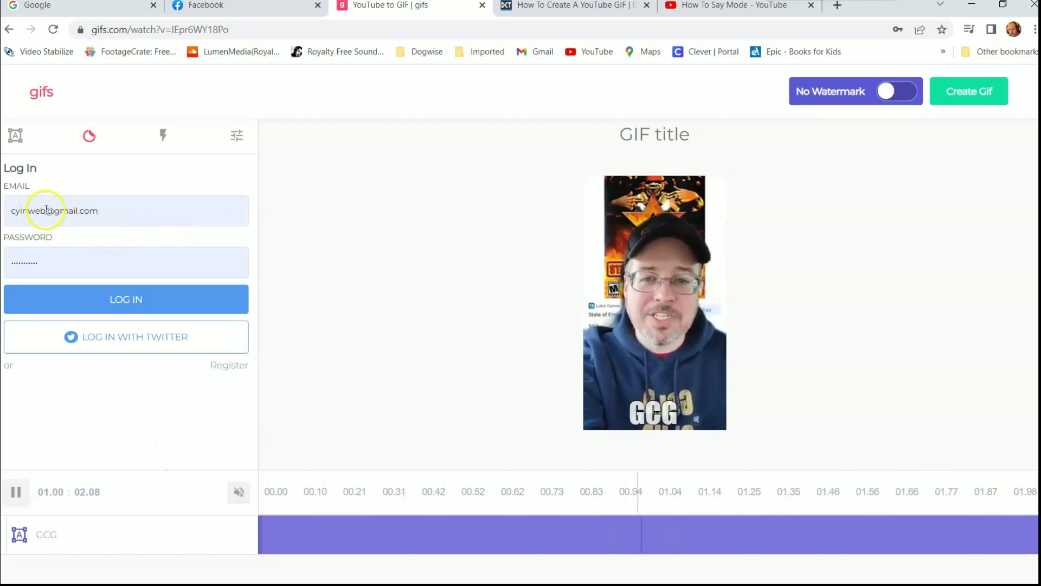
{"action": "left_click", "coordinate": [124, 303]}
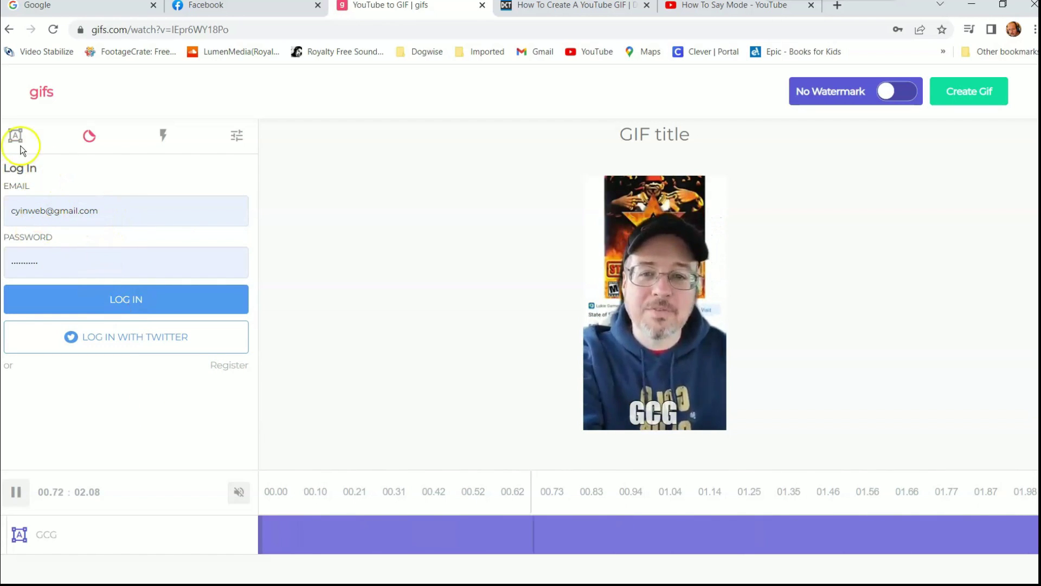
{"action": "left_click", "coordinate": [162, 134]}
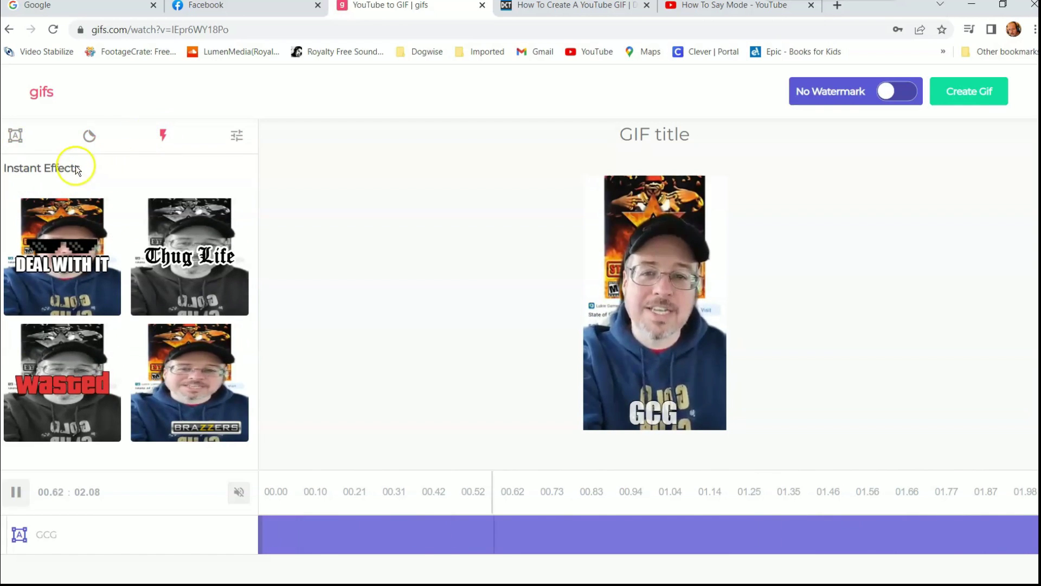
{"action": "left_click", "coordinate": [91, 135]}
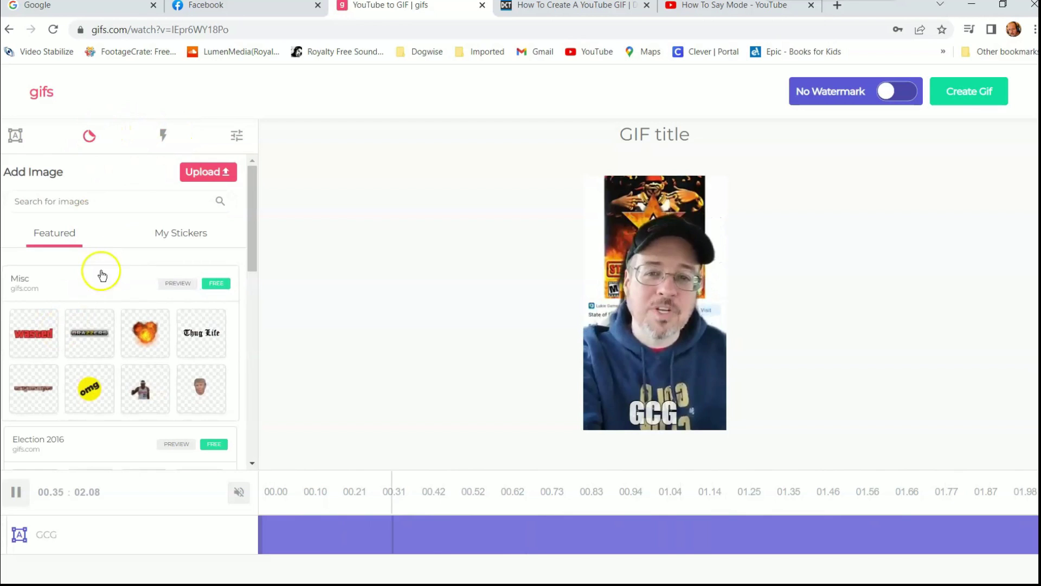
{"action": "left_click", "coordinate": [144, 340]}
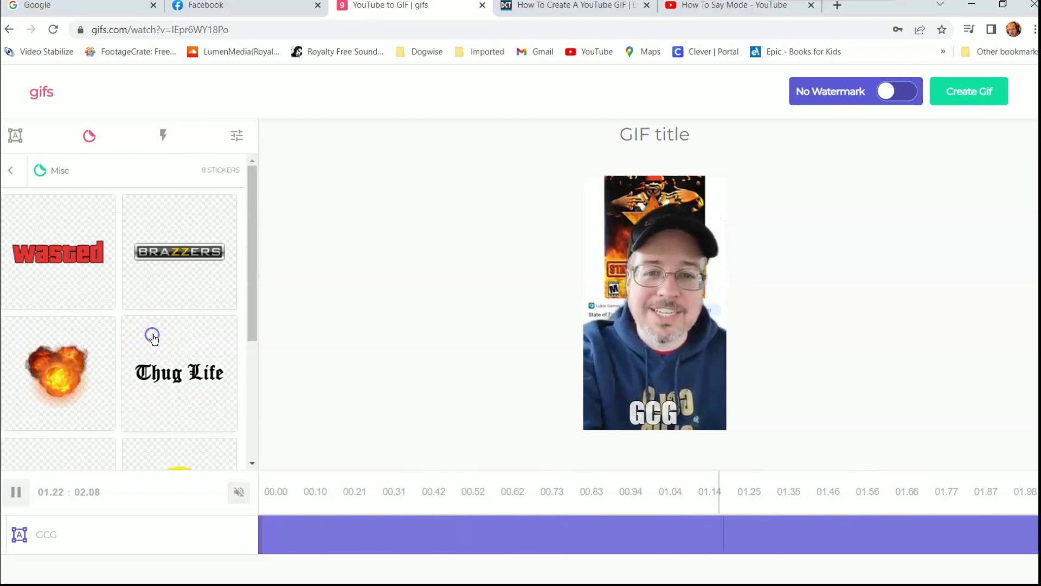
Place the explosion sticker at the top-left, shrink it, lower its opacity, and save.
{"action": "left_click", "coordinate": [66, 364]}
{"action": "mouse_move", "coordinate": [604, 210]}
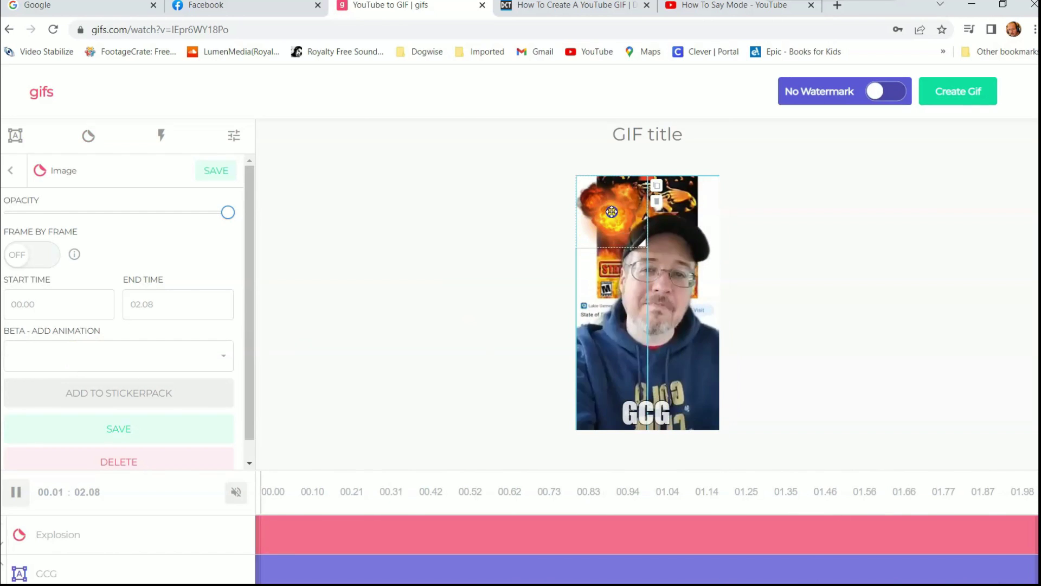
{"action": "left_click_drag", "start_coordinate": [651, 235], "coordinate": [630, 233]}
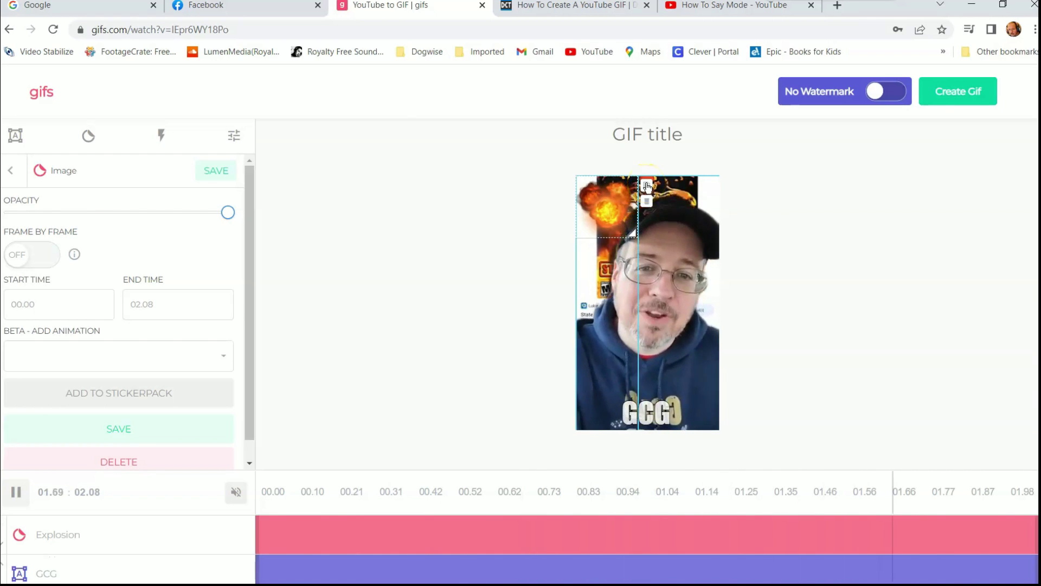
{"action": "mouse_move", "coordinate": [73, 255]}
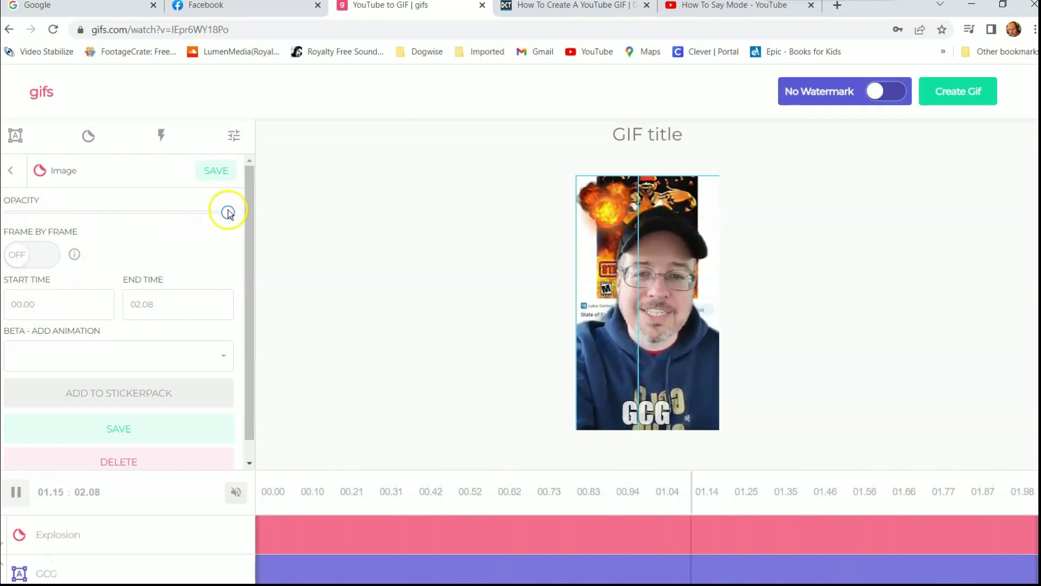
{"action": "left_click_drag", "start_coordinate": [227, 212], "coordinate": [194, 214]}
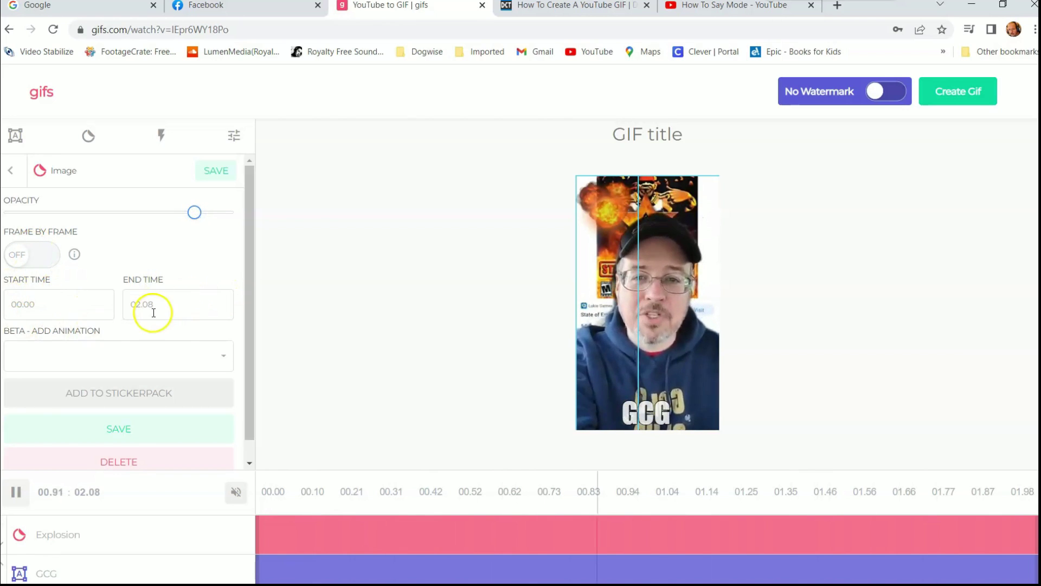
{"action": "scroll", "coordinate": [138, 341], "scroll_direction": "down", "scroll_amount": 1}
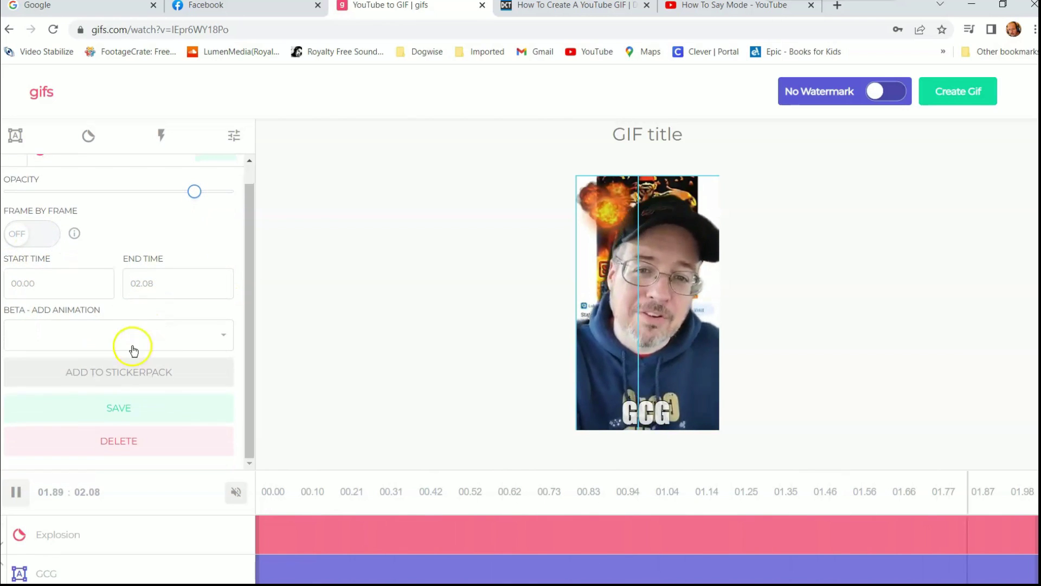
{"action": "left_click", "coordinate": [117, 409]}
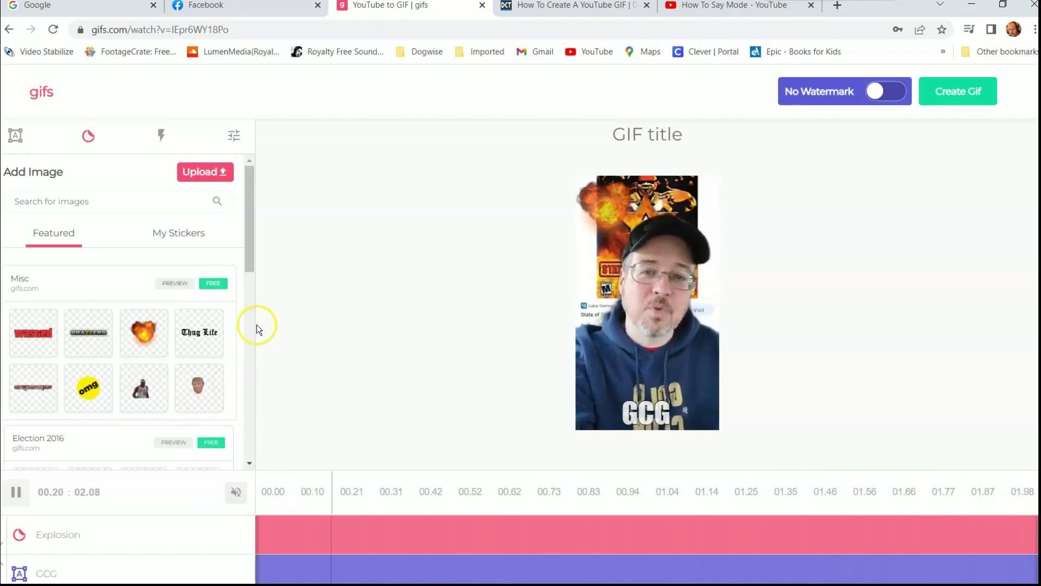
Apply the Thug Life effect from 01.04 to 02.08 with reduced opacity.
{"action": "left_click", "coordinate": [161, 137]}
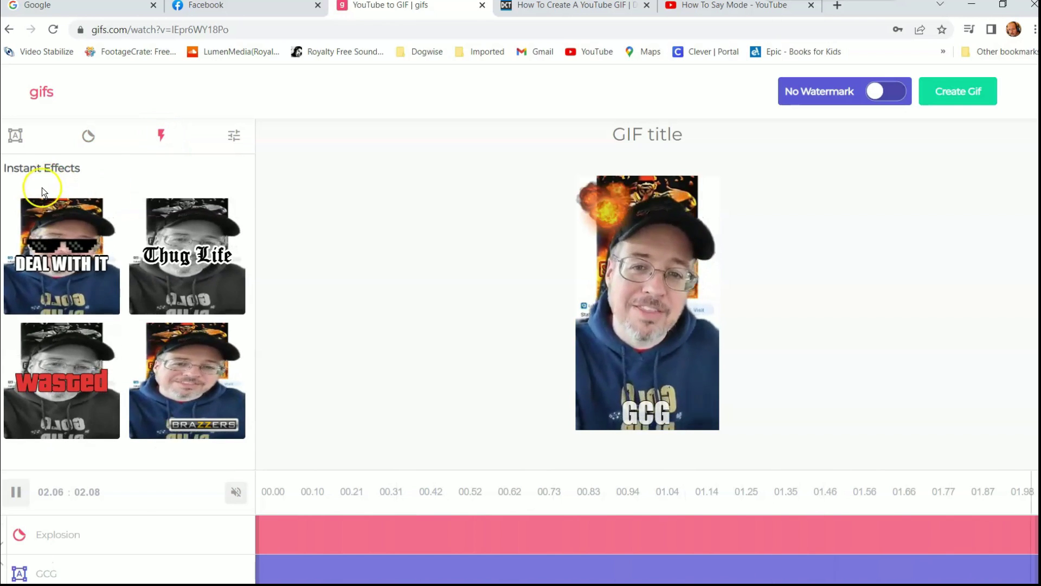
{"action": "left_click", "coordinate": [199, 271]}
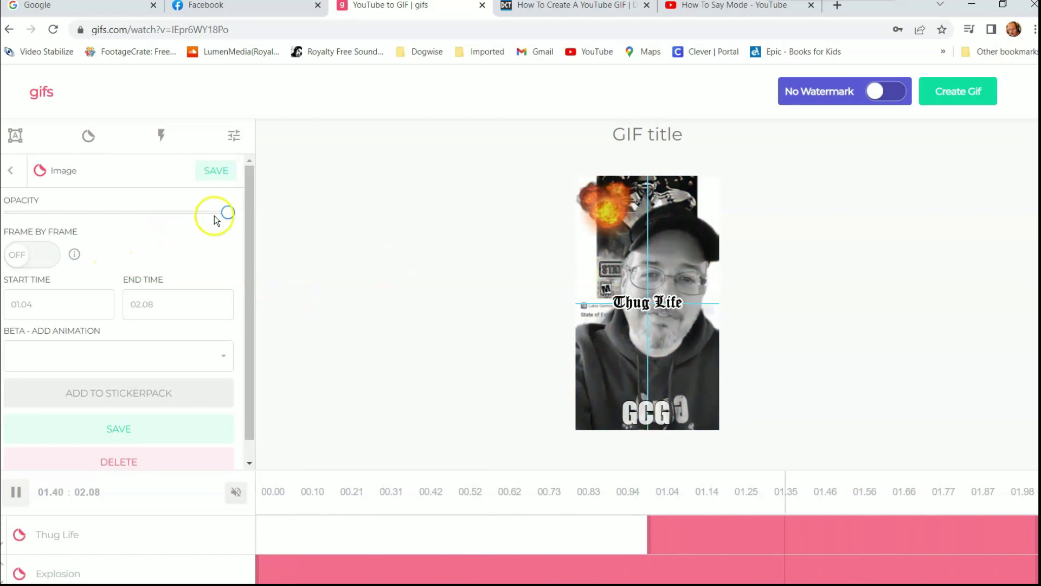
{"action": "left_click_drag", "start_coordinate": [228, 212], "coordinate": [185, 223]}
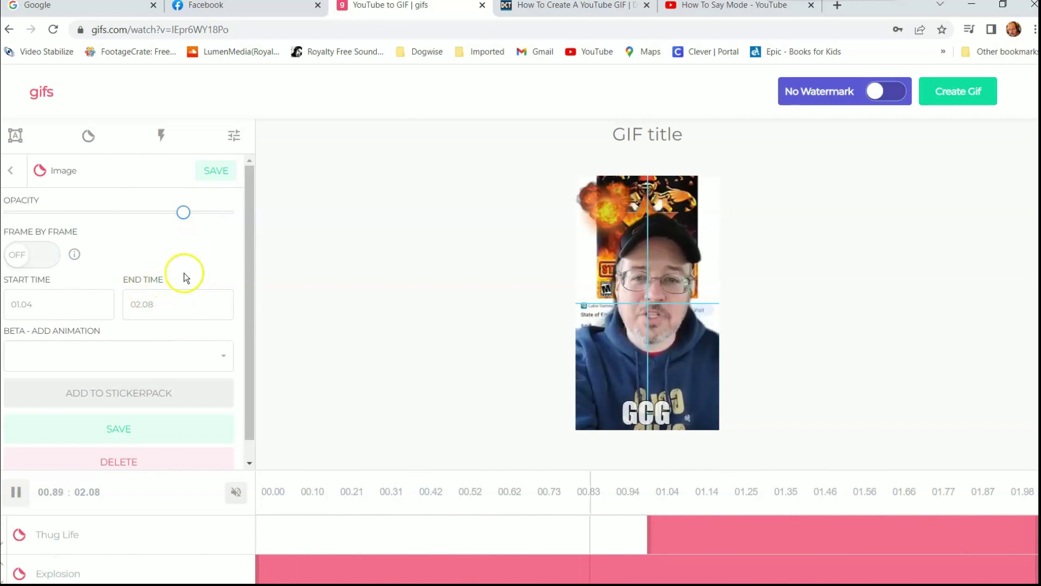
{"action": "scroll", "coordinate": [174, 375], "scroll_direction": "down", "scroll_amount": 1}
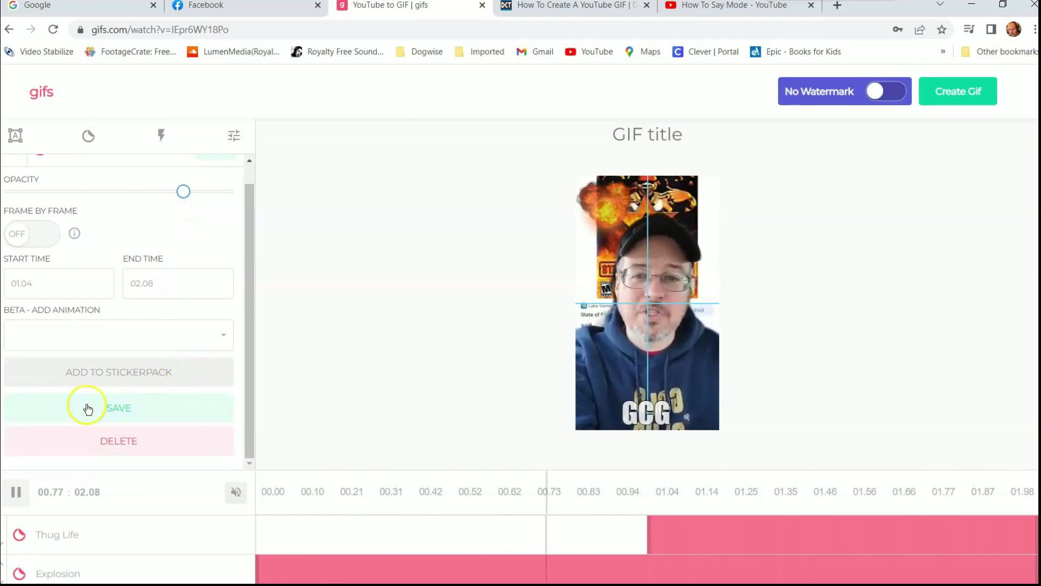
Save the Thug Life effect and add a black-and-white Saturation adjustment spanning 01.04–02.08.
{"action": "left_click", "coordinate": [128, 412]}
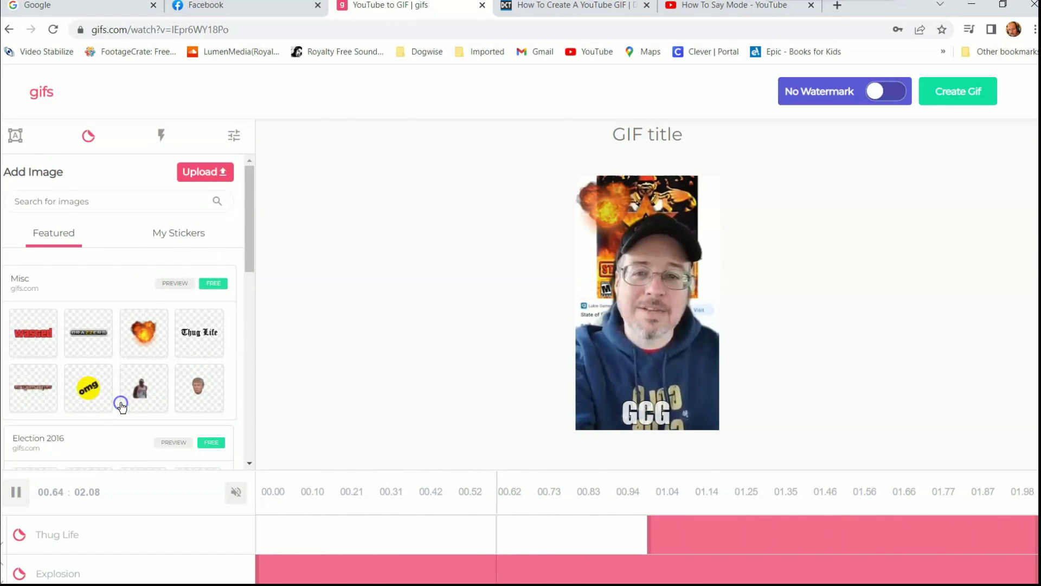
{"action": "left_click", "coordinate": [233, 134]}
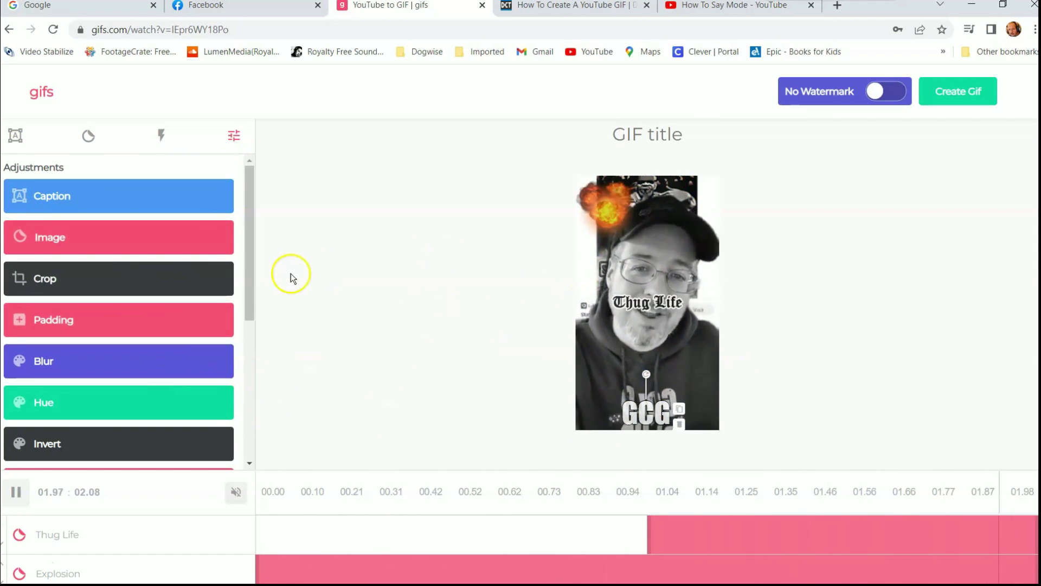
{"action": "left_click_drag", "start_coordinate": [250, 238], "coordinate": [260, 352]}
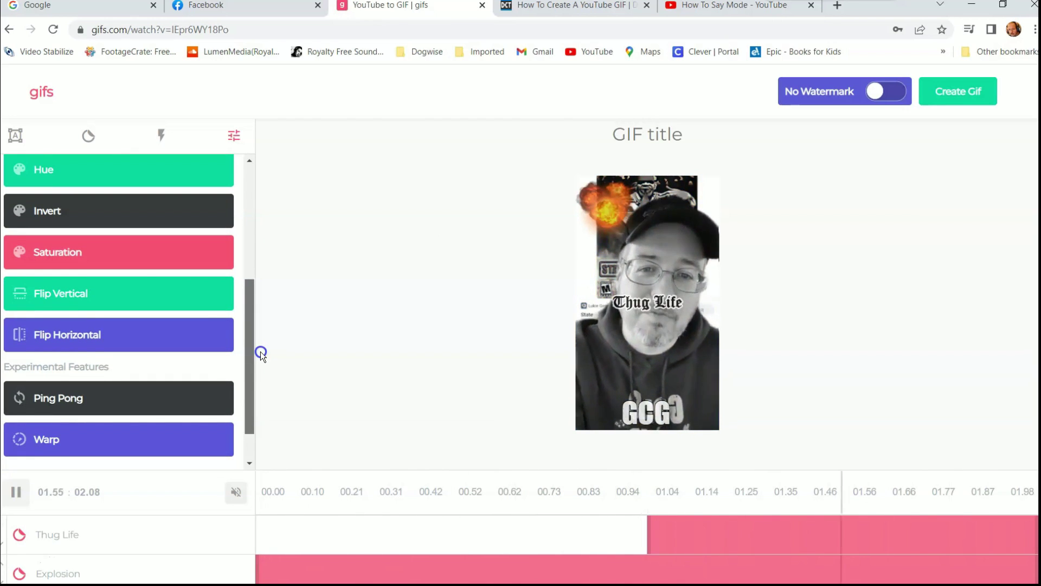
{"action": "left_click_drag", "start_coordinate": [261, 351], "coordinate": [245, 374]}
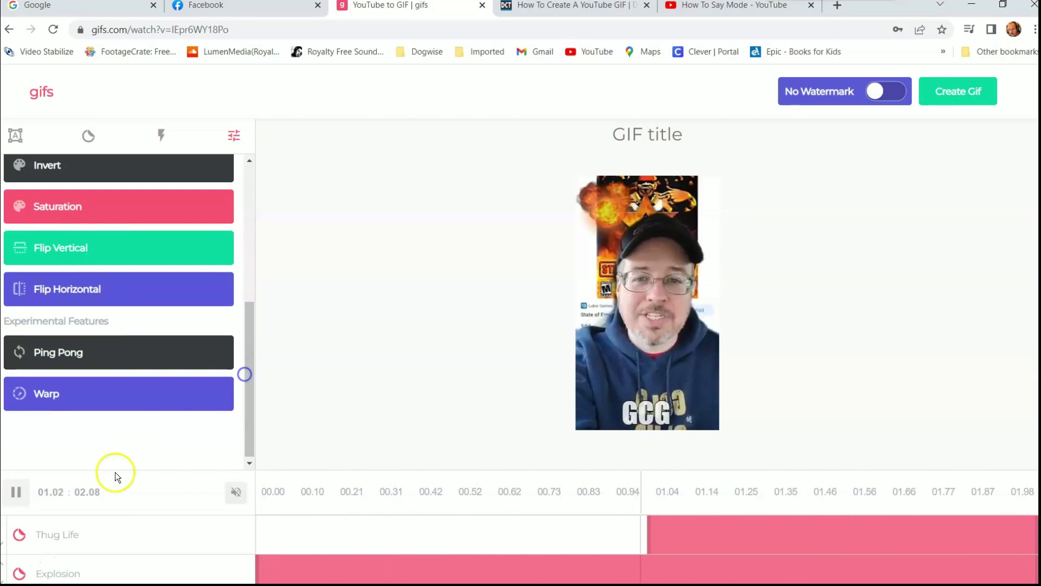
{"action": "scroll", "coordinate": [883, 486], "scroll_direction": "down", "scroll_amount": 2}
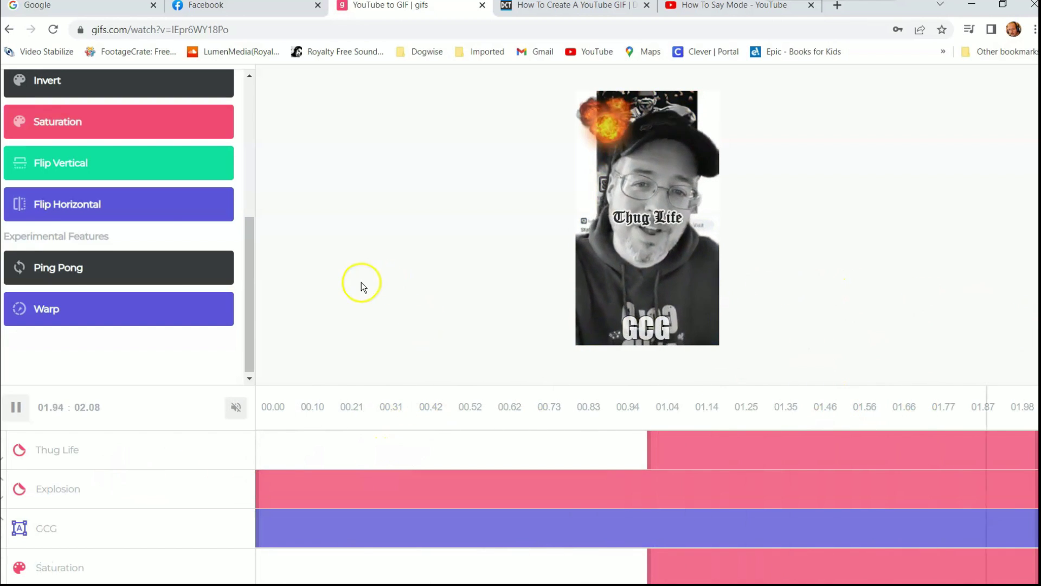
{"action": "mouse_move", "coordinate": [174, 501]}
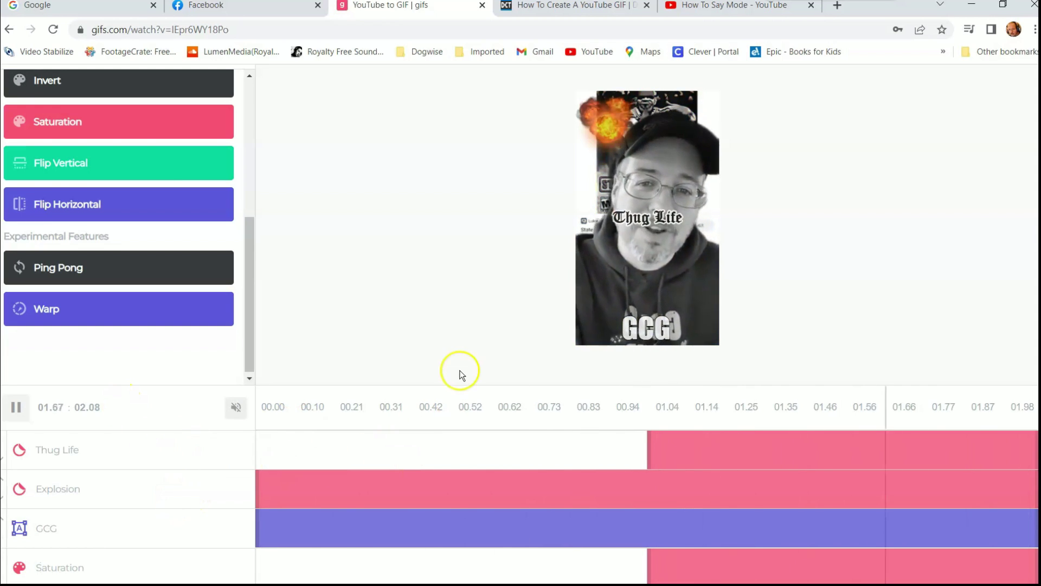
{"action": "scroll", "coordinate": [416, 340], "scroll_direction": "up", "scroll_amount": 2}
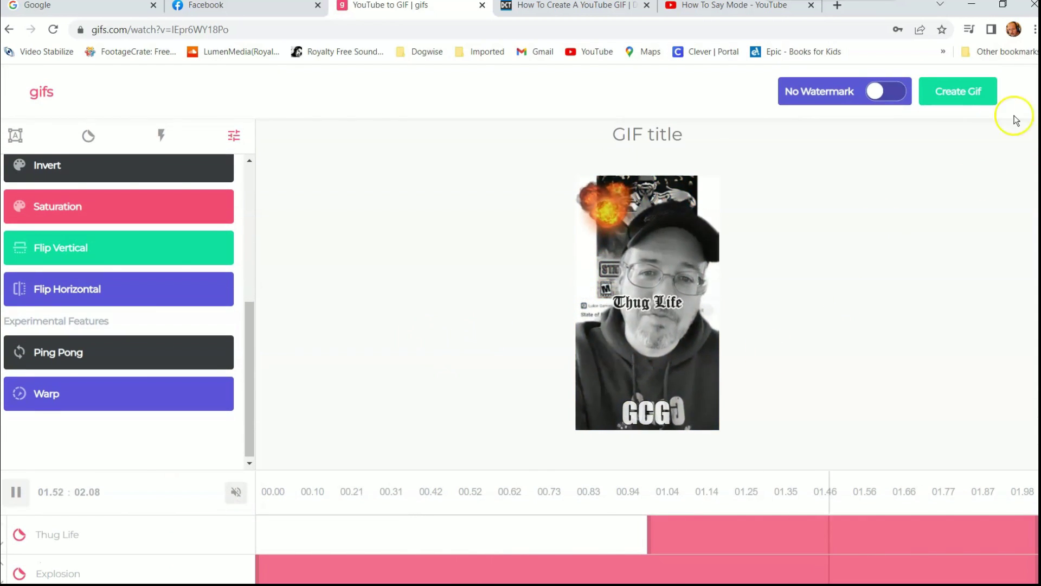
Create the GIF and give it the title 'Gold Club Gamers'.
{"action": "left_click", "coordinate": [947, 95]}
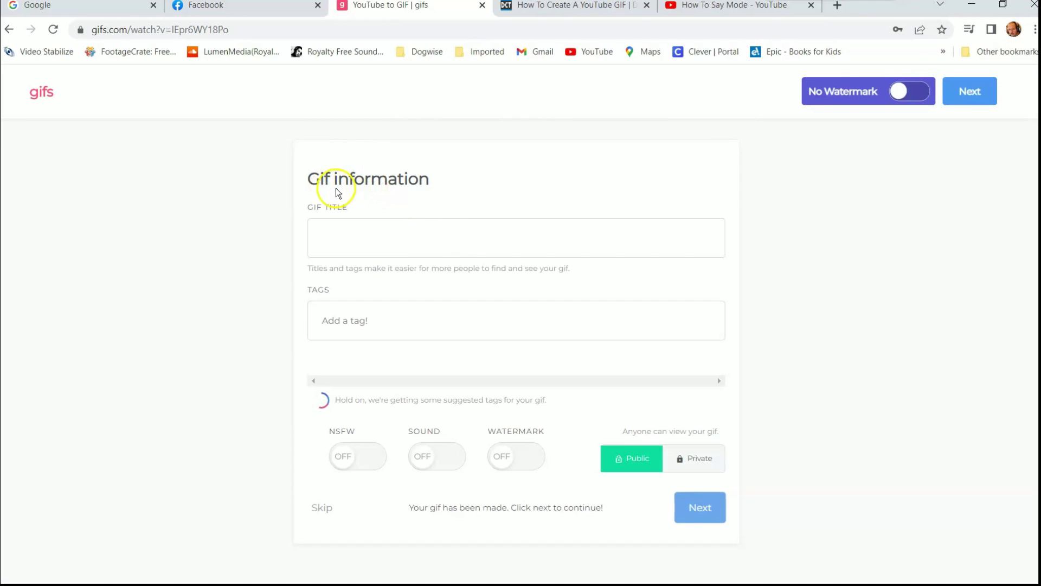
{"action": "left_click", "coordinate": [351, 231]}
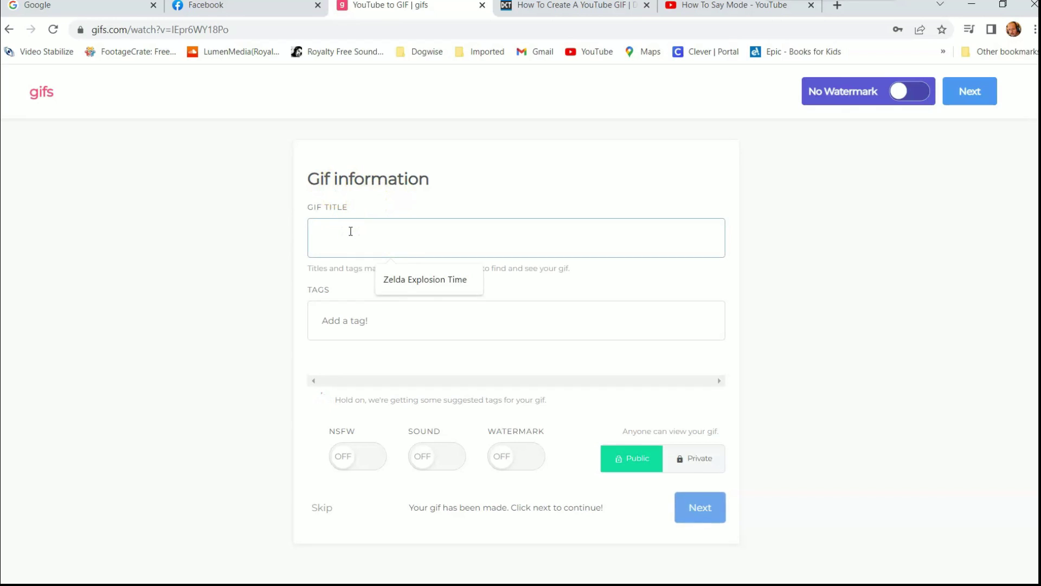
{"action": "type", "text": "Gold Club Gamers"}
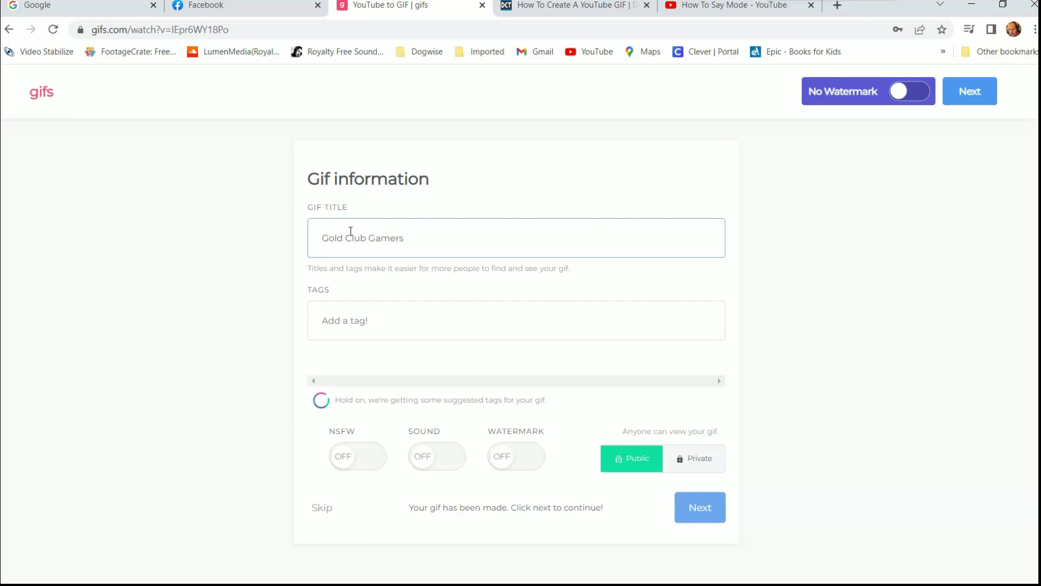
{"action": "left_click", "coordinate": [367, 329]}
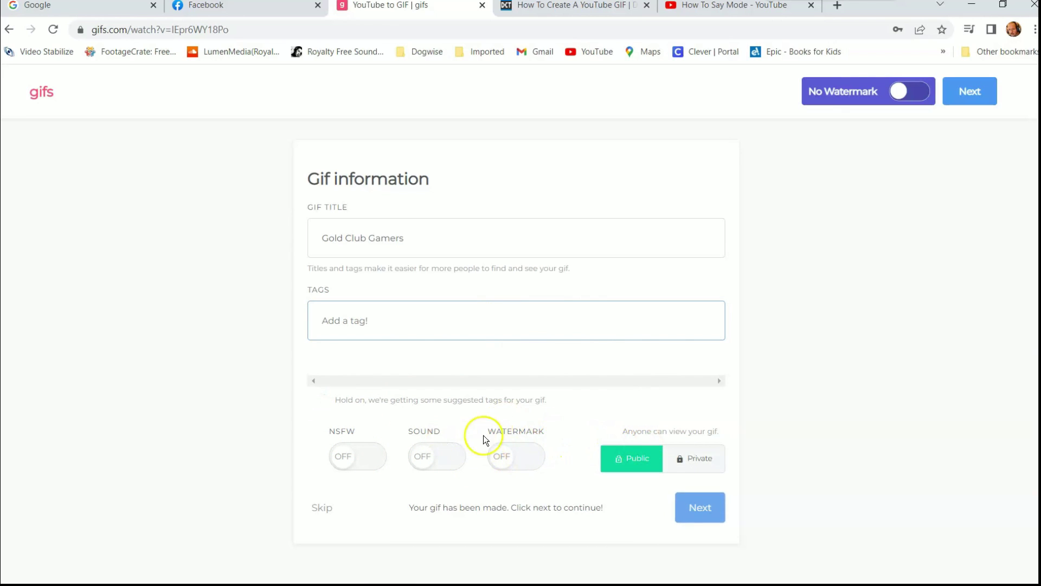
Set the GIF's SOUND to ON and move past the GIF information form.
{"action": "left_click", "coordinate": [424, 458]}
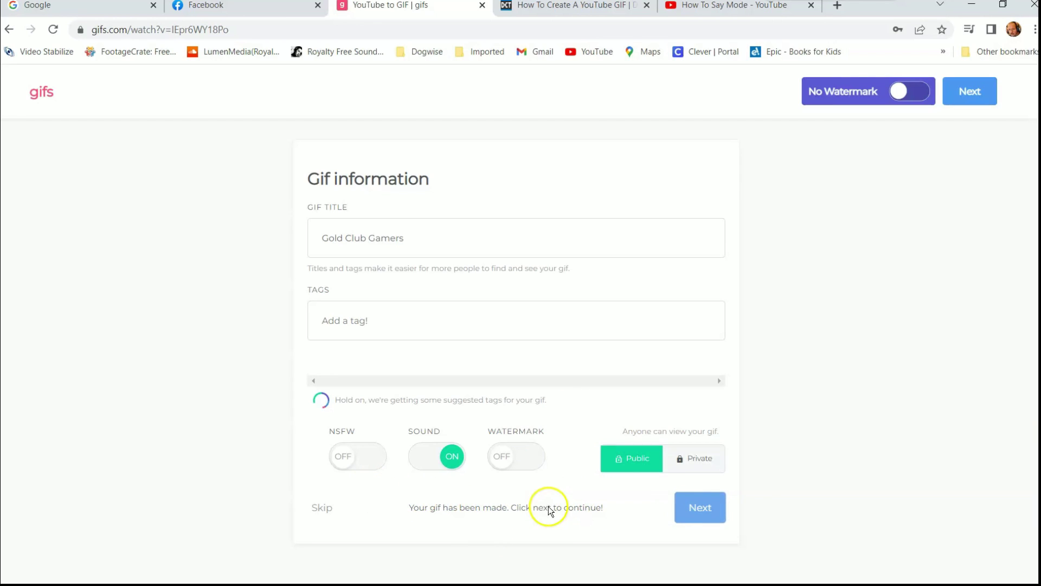
{"action": "left_click", "coordinate": [694, 509]}
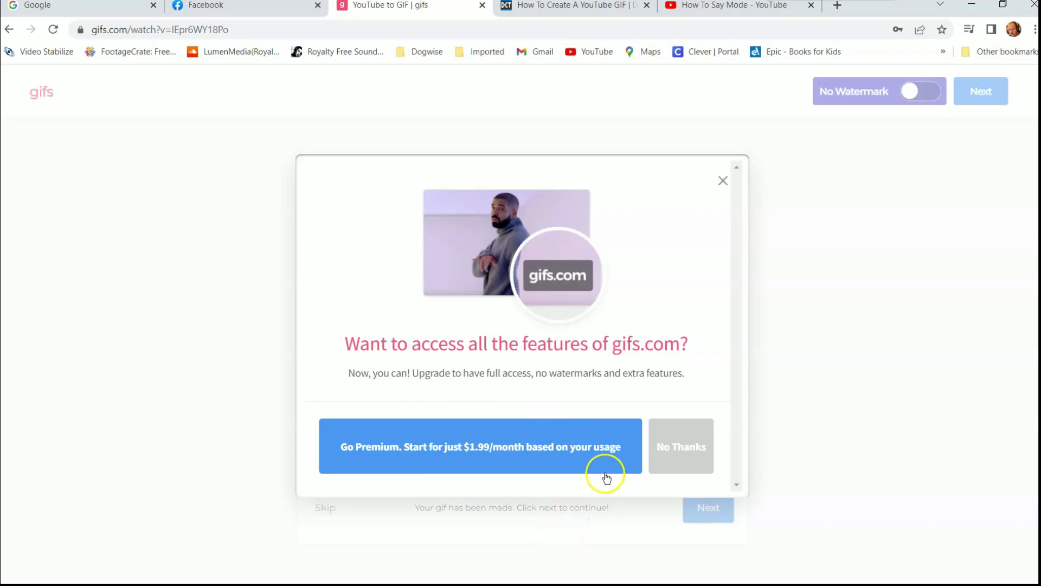
Decline the $1.99/month premium offer and toggle sound on the Gold Club Gamers GIF player.
{"action": "left_click", "coordinate": [685, 450]}
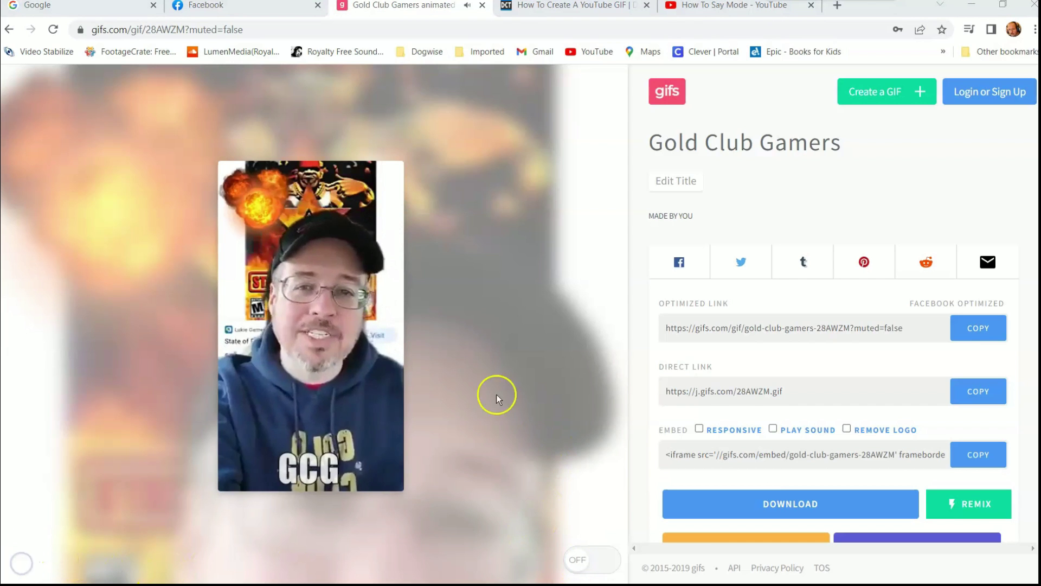
{"action": "mouse_move", "coordinate": [279, 371]}
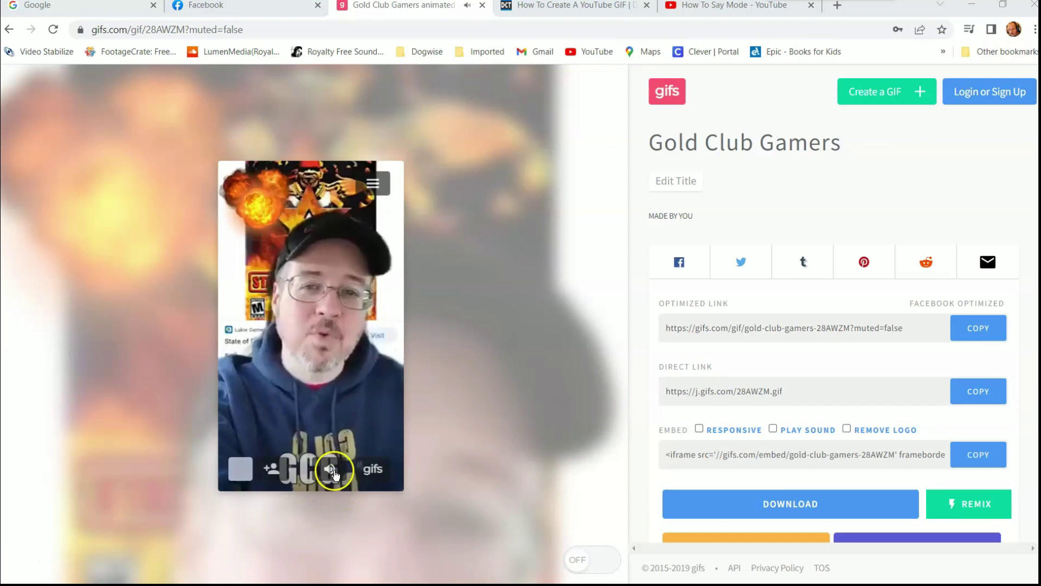
{"action": "left_click", "coordinate": [332, 470]}
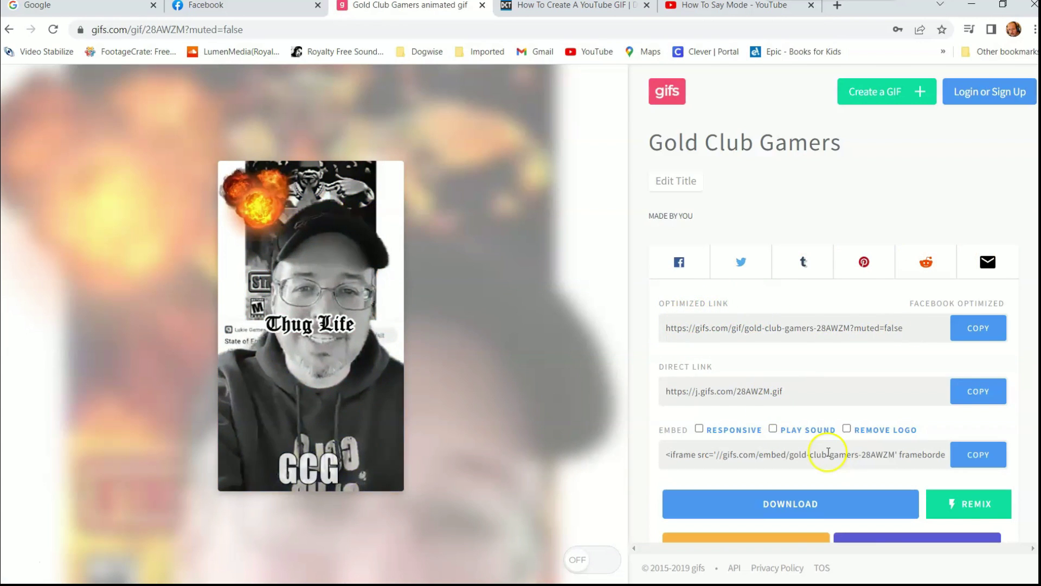
{"action": "scroll", "coordinate": [854, 428], "scroll_direction": "down", "scroll_amount": 1}
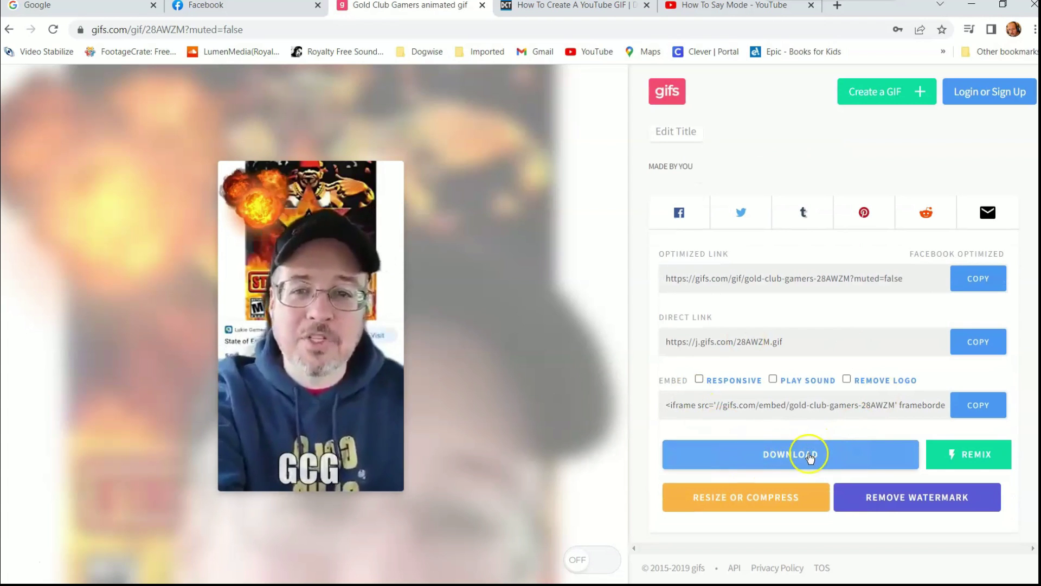
Choose Original GIF from the Download options for the Gold Club Gamers GIF.
{"action": "left_click", "coordinate": [771, 453]}
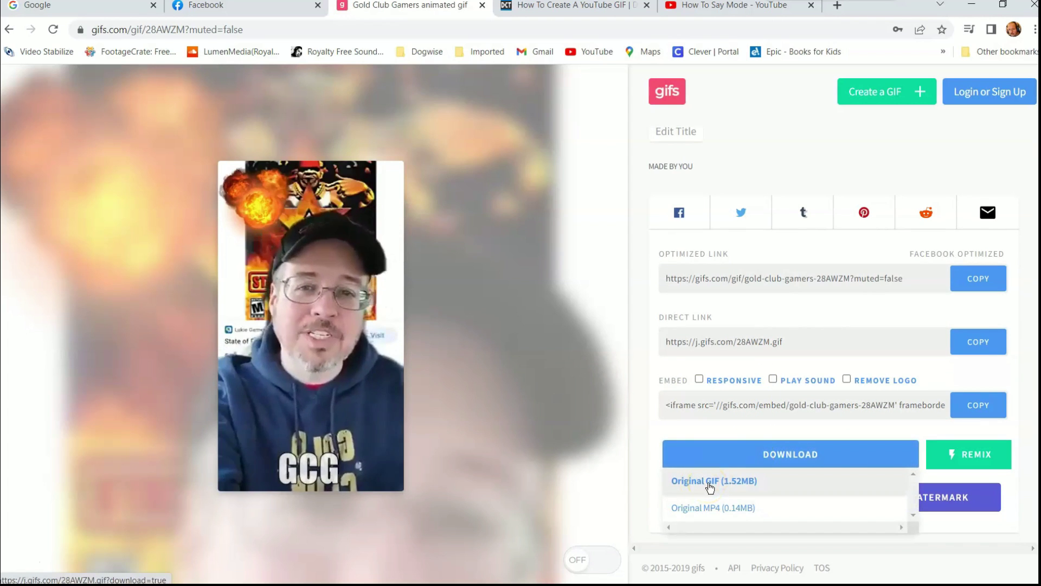
{"action": "left_click", "coordinate": [716, 511]}
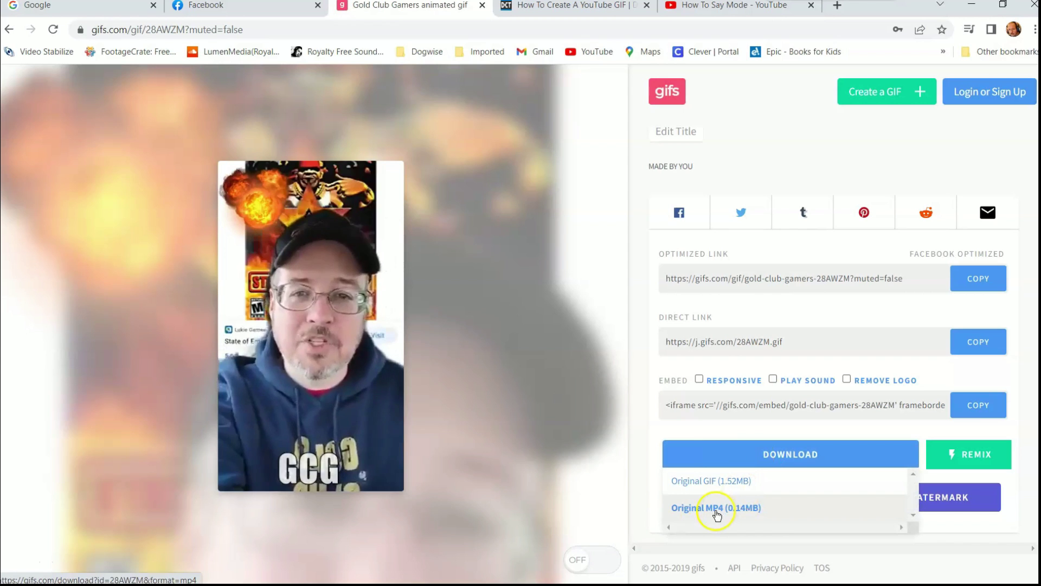
{"action": "left_click", "coordinate": [915, 514]}
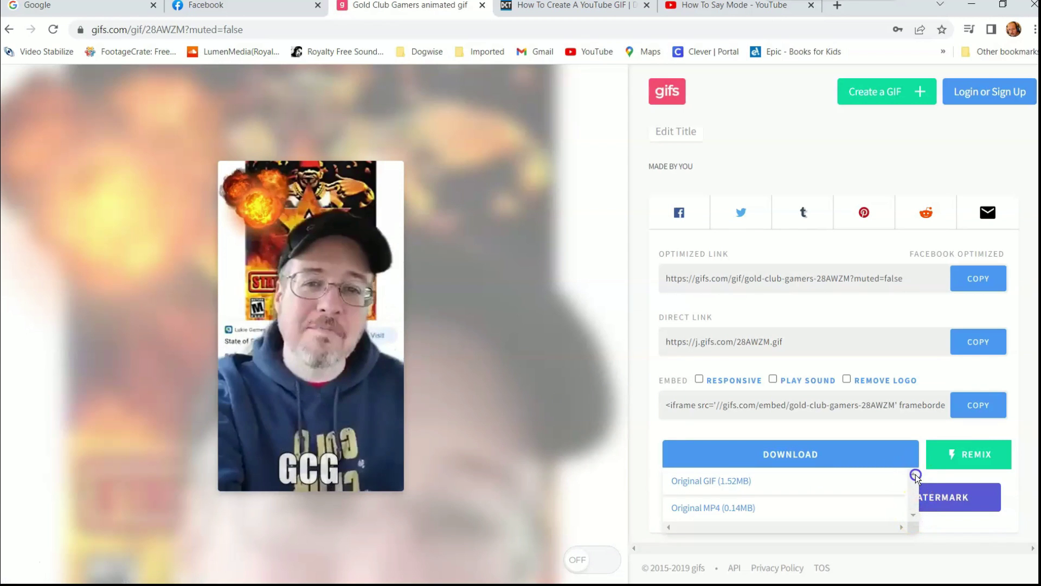
{"action": "left_click", "coordinate": [913, 474]}
{"action": "left_click", "coordinate": [701, 511]}
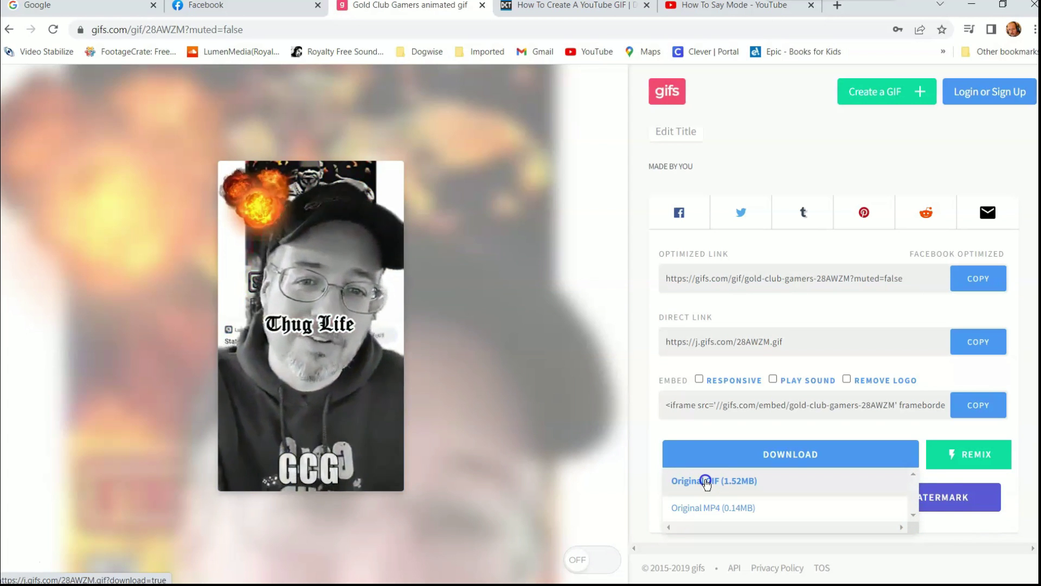
{"action": "left_click", "coordinate": [705, 481]}
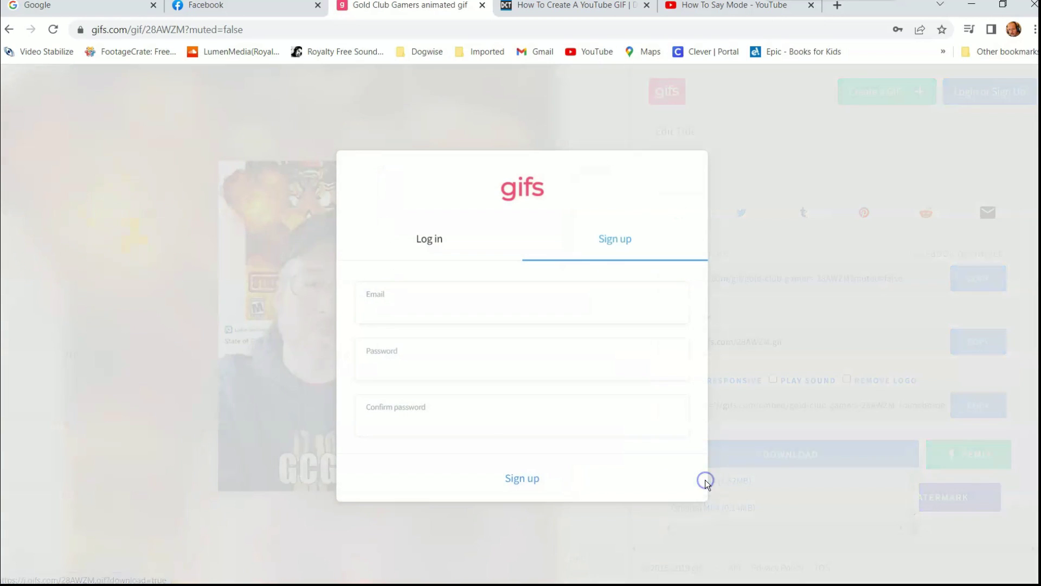
Log in to the gifs.com account and decline the premium upsell.
{"action": "left_click", "coordinate": [427, 241]}
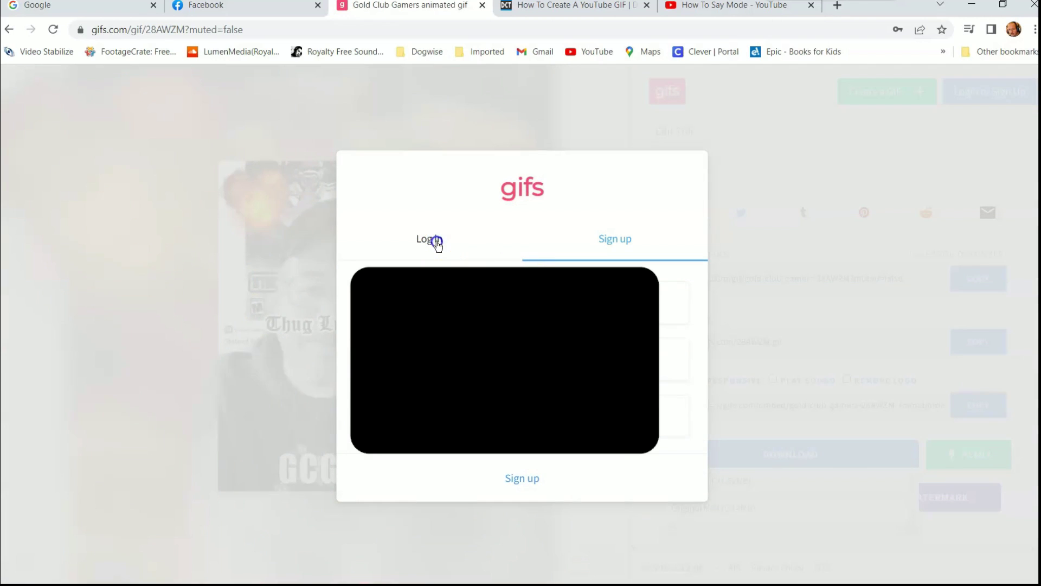
{"action": "left_click", "coordinate": [455, 239]}
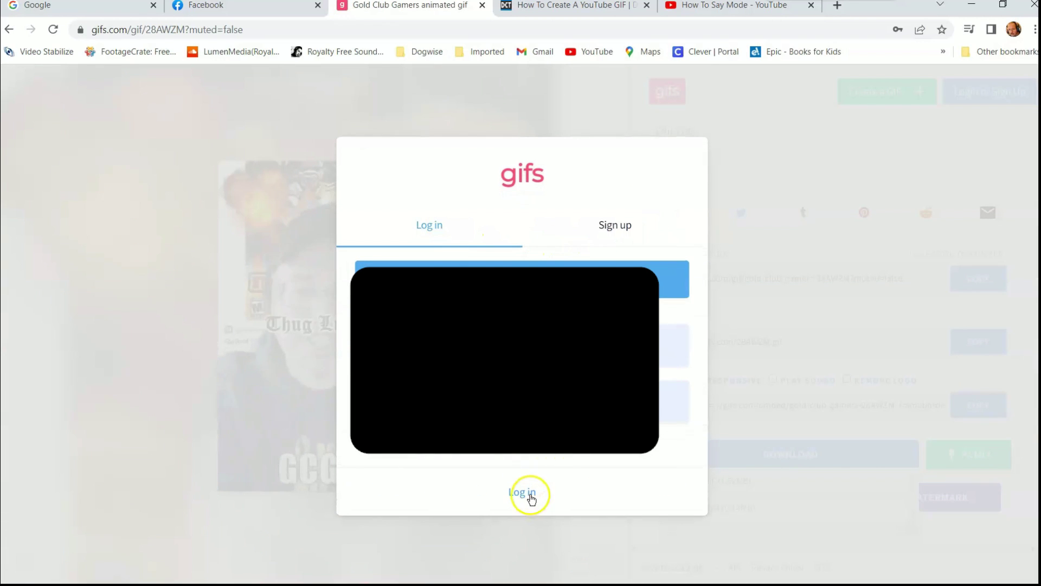
{"action": "left_click", "coordinate": [521, 493]}
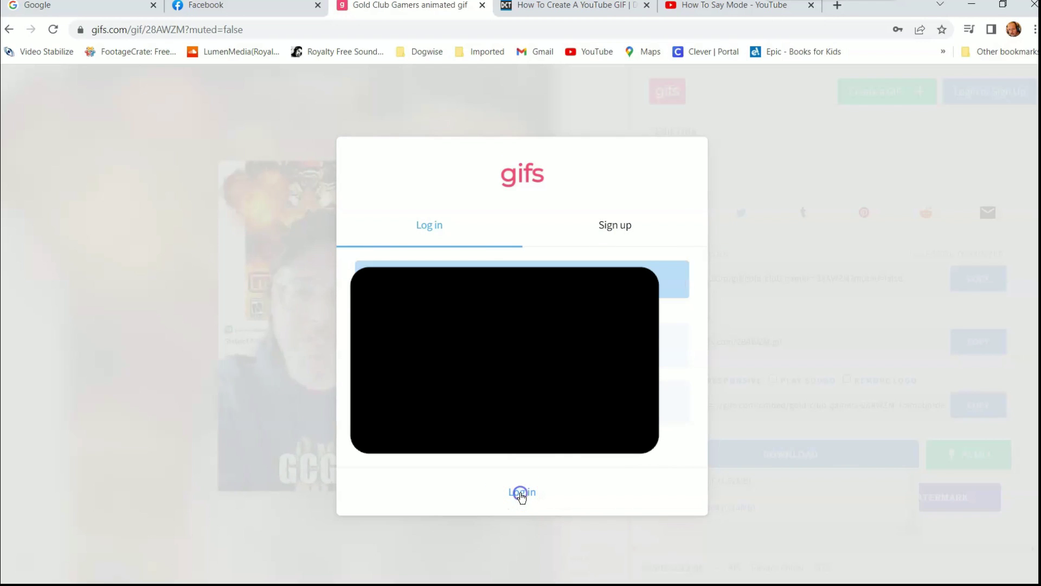
{"action": "left_click", "coordinate": [688, 434]}
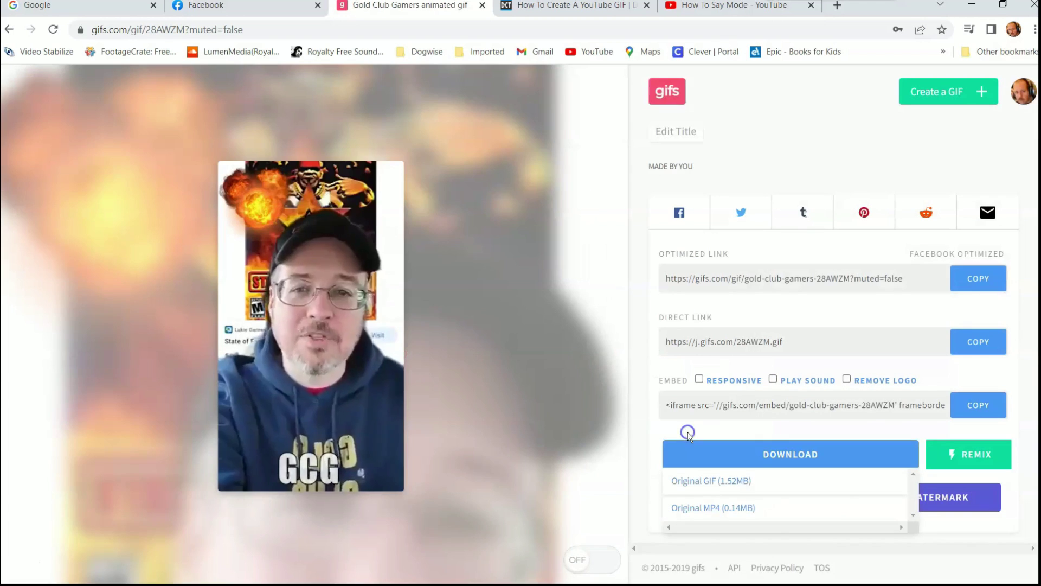
Download the Original GIF (1.52MB), saved as gif (2).gif.
{"action": "left_click", "coordinate": [721, 482]}
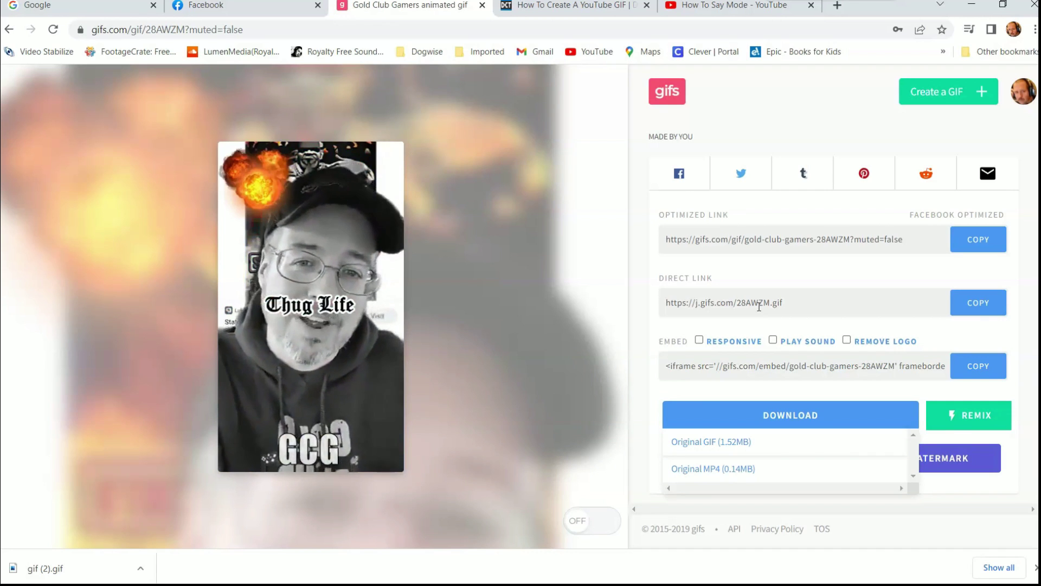
Go back to the Daves Computer Tips 'How To Create A YouTube GIF' article tab.
{"action": "left_click", "coordinate": [587, 10]}
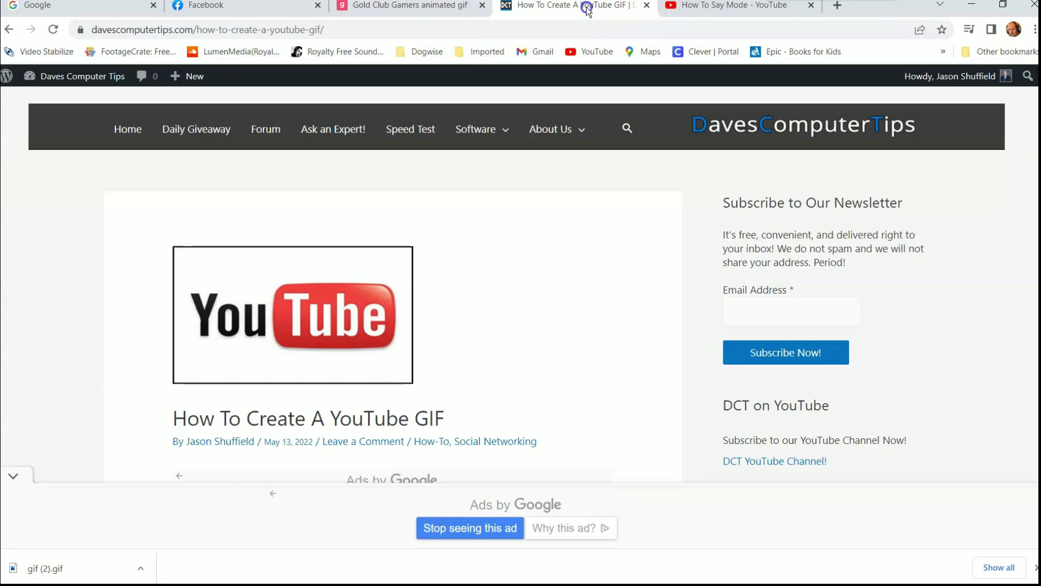